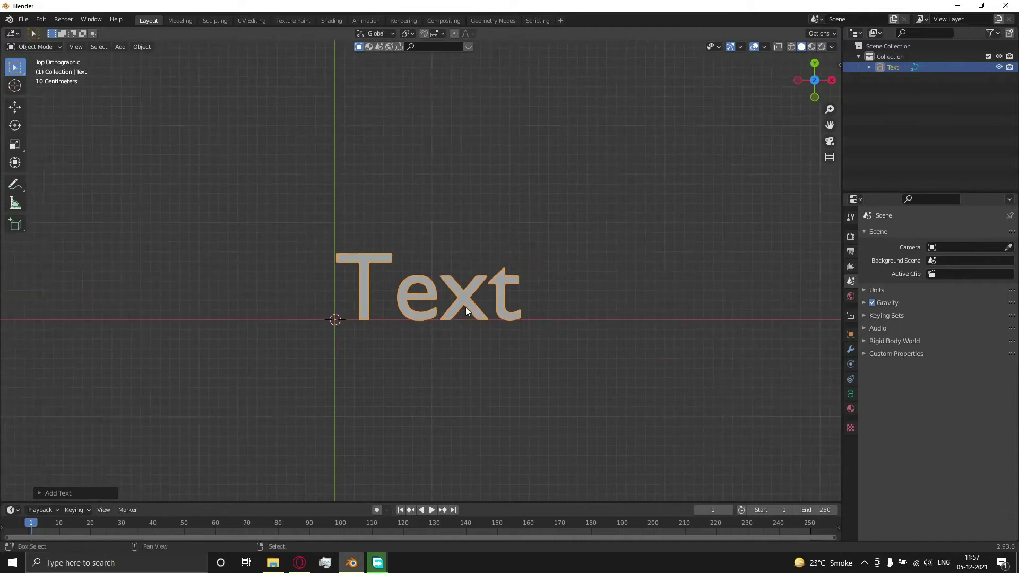
# Replace the text object's default wording with MARVEL
pyautogui.press('BackSpace')
pyautogui.press('BackSpace')
pyautogui.press('BackSpace')
pyautogui.press('BackSpace')
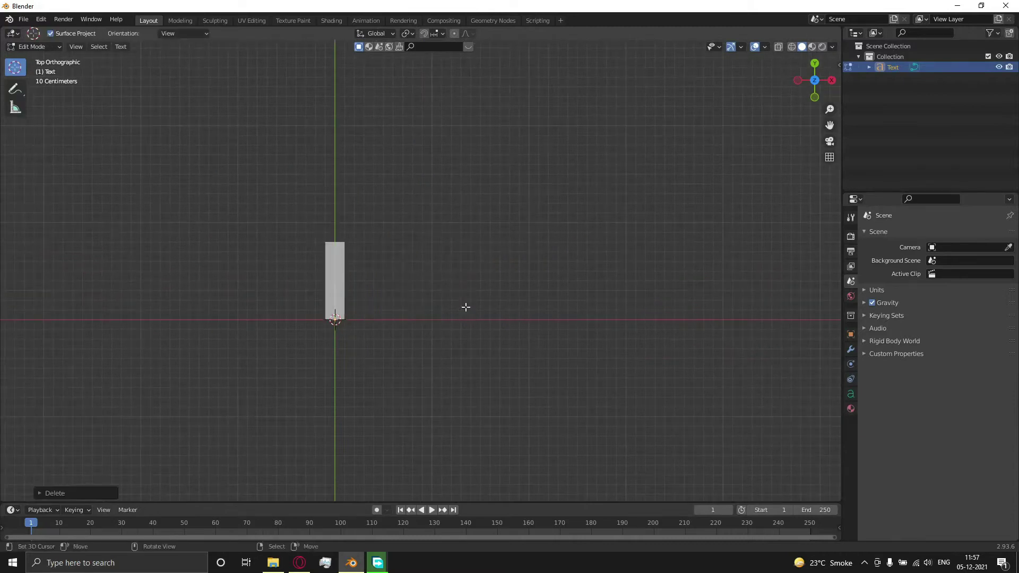
pyautogui.press('capslock')
pyautogui.write('MARV')
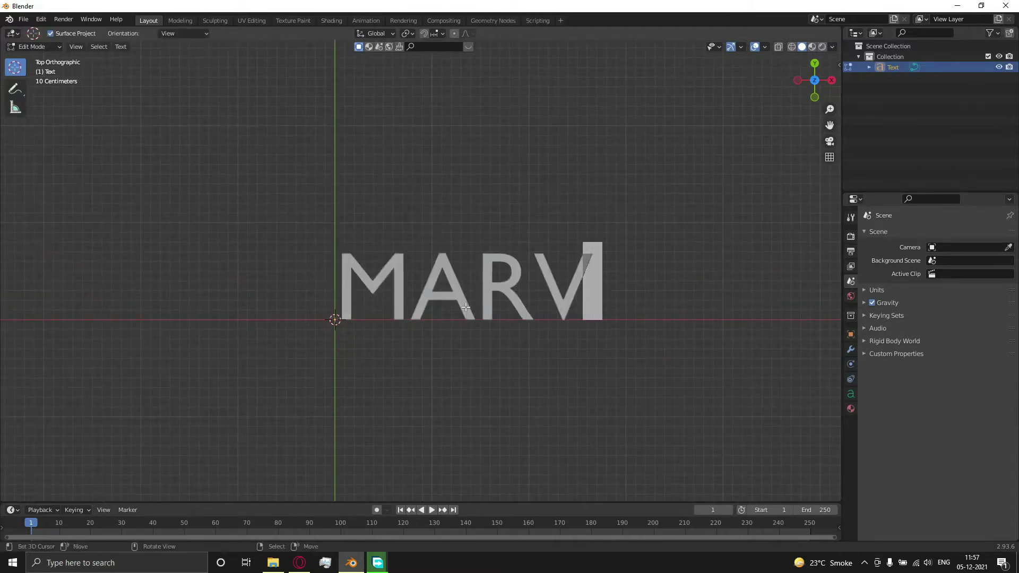
pyautogui.write('EL')
pyautogui.press('capslock')
pyautogui.press('Tab')
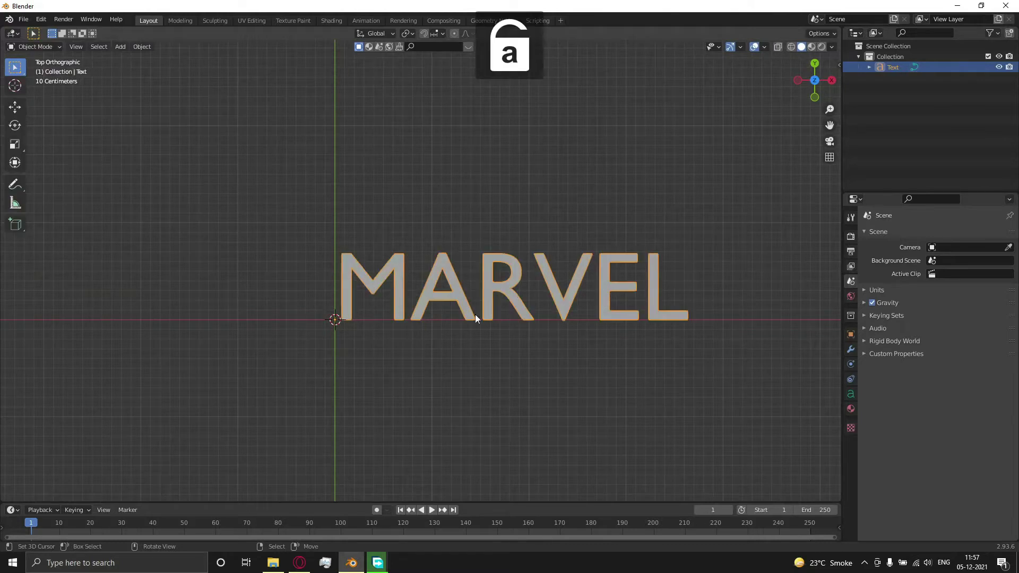
# Duplicate the MARVEL text along the X axis and place the copy just past the original's last letter
pyautogui.press('KP_Decimal')
pyautogui.keyDown('shift'); pyautogui.moveTo(492, 317); pyautogui.dragTo(359, 313, button='middle'); pyautogui.keyUp('shift')
pyautogui.hotkey('shift', 'd')
pyautogui.press('x')
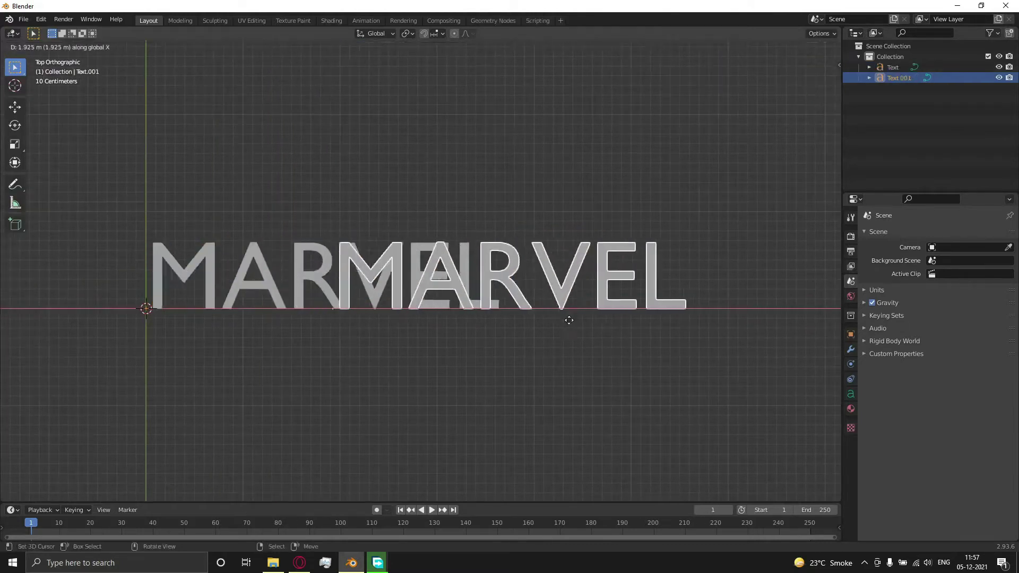
pyautogui.click(726, 315)
# Change the wording of the duplicated text to STUDIOS
pyautogui.press('Tab')
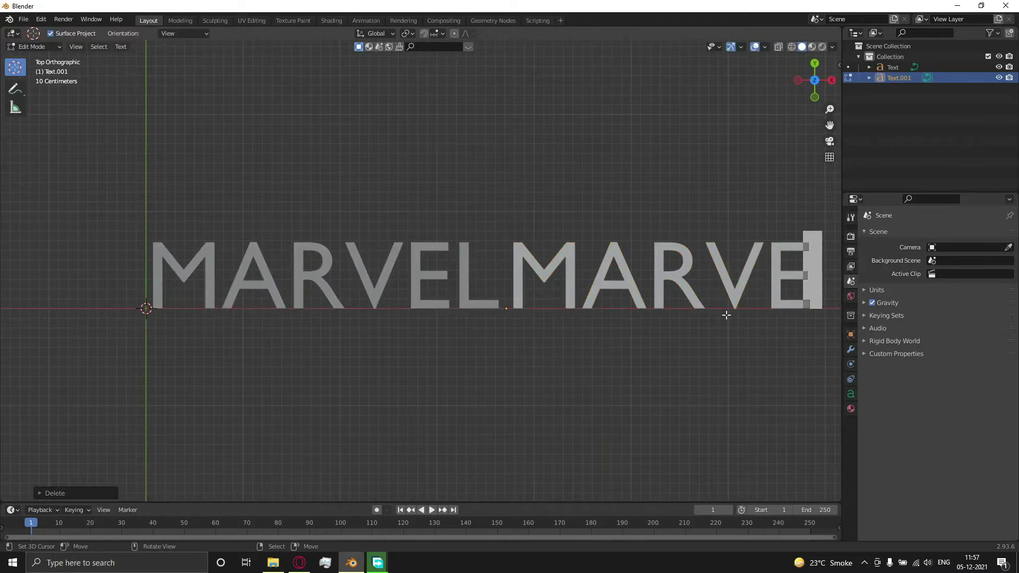
pyautogui.press('BackSpace')
pyautogui.press('BackSpace')
pyautogui.press('BackSpace')
pyautogui.press('BackSpace')
pyautogui.press('BackSpace')
pyautogui.press('BackSpace')
pyautogui.press('capslock')
pyautogui.write('STUDI')
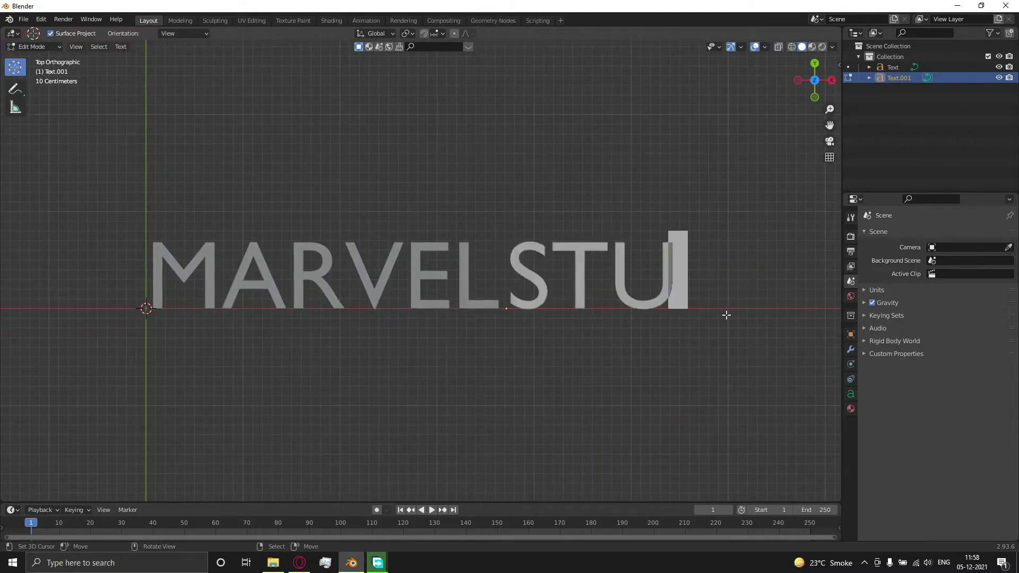
pyautogui.press('capslock')
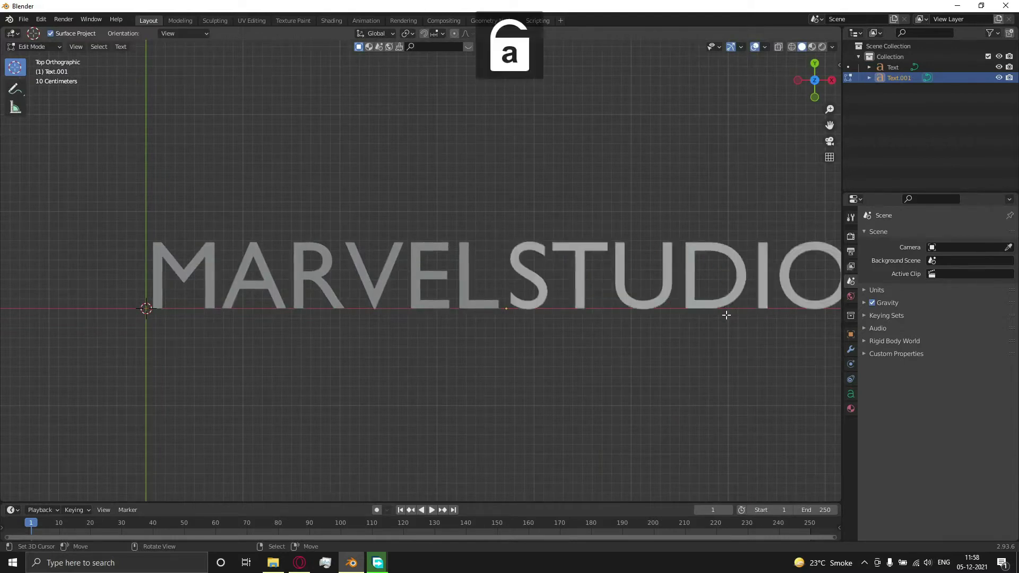
pyautogui.press('Tab')
# Load MarvelRegular-Dj83.ttf as the regular font of the MARVEL text
pyautogui.scroll(-3, 591, 299)
pyautogui.click(419, 283)
pyautogui.scroll(3, 549, 304)
pyautogui.scroll(1, 550, 304)
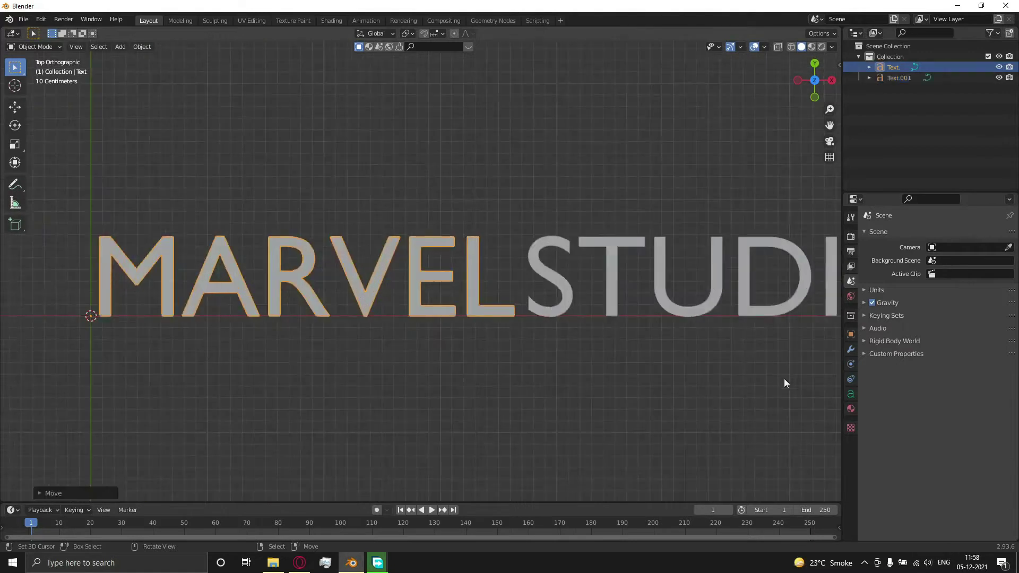
pyautogui.click(851, 394)
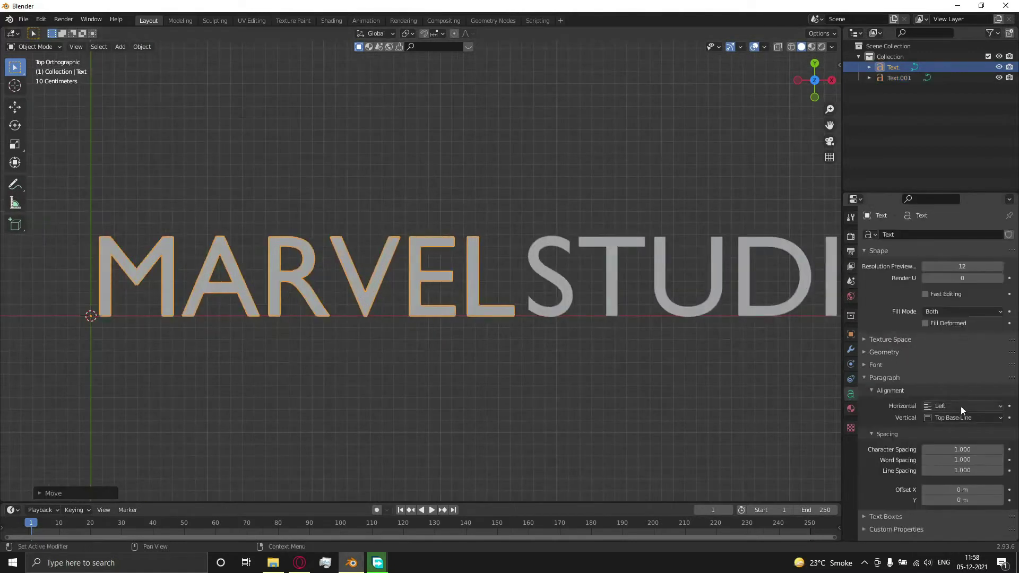
pyautogui.click(893, 381)
pyautogui.click(878, 367)
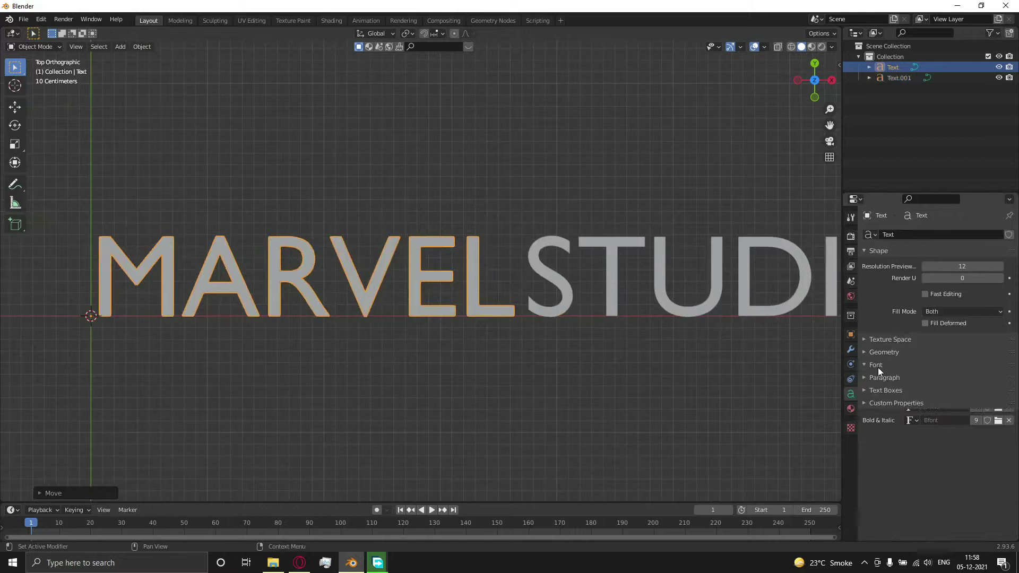
pyautogui.click(998, 381)
pyautogui.doubleClick(423, 190)
pyautogui.keyDown('shift'); pyautogui.moveTo(402, 278); pyautogui.dragTo(383, 316, button='middle'); pyautogui.keyUp('shift')
# Set the STUDIOS text's regular font to DharmaGothicE_Bold_R.otf, trying the ExBold italic and ExBold upright variants first
pyautogui.click(527, 308)
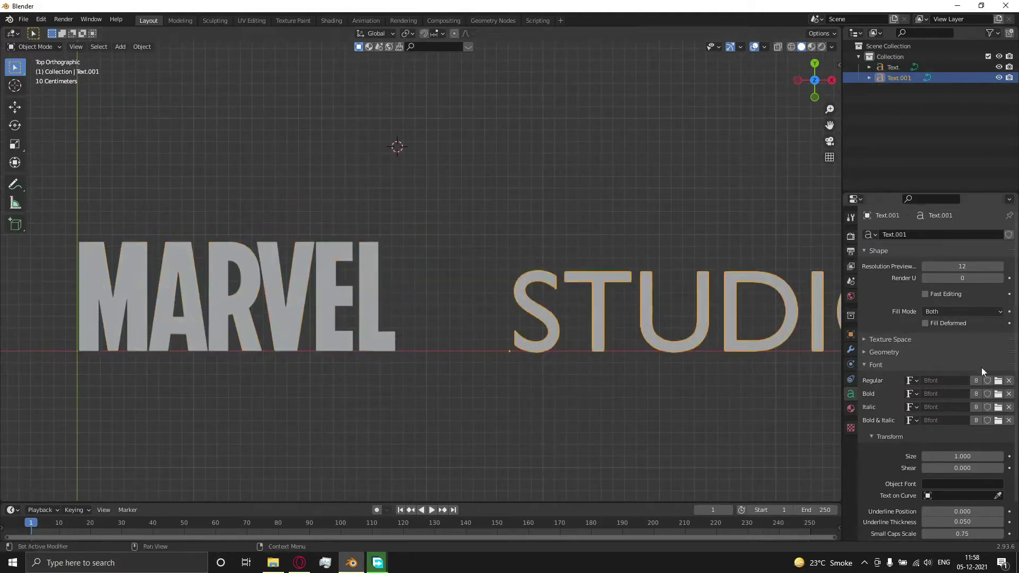
pyautogui.click(998, 380)
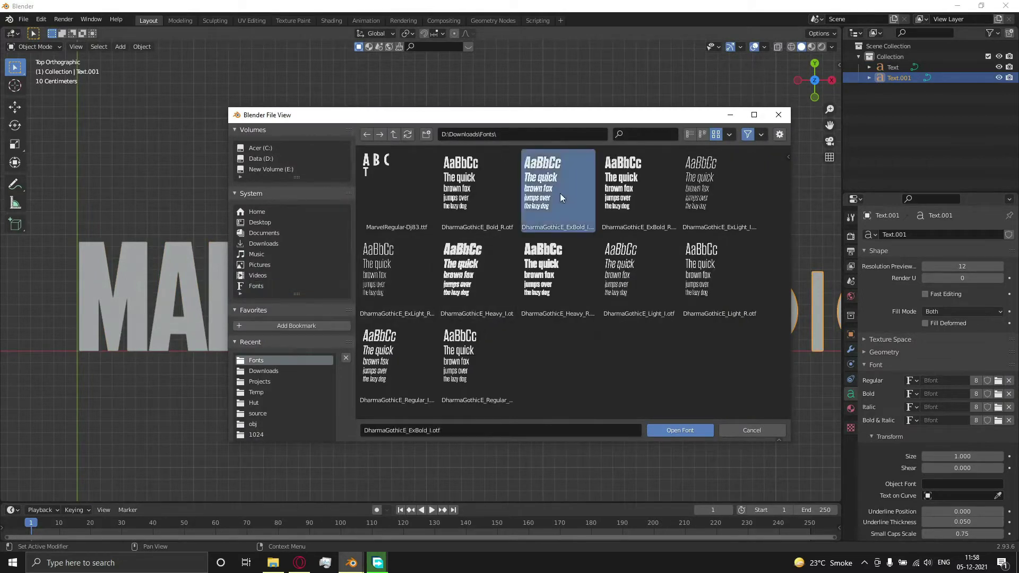
pyautogui.doubleClick(559, 193)
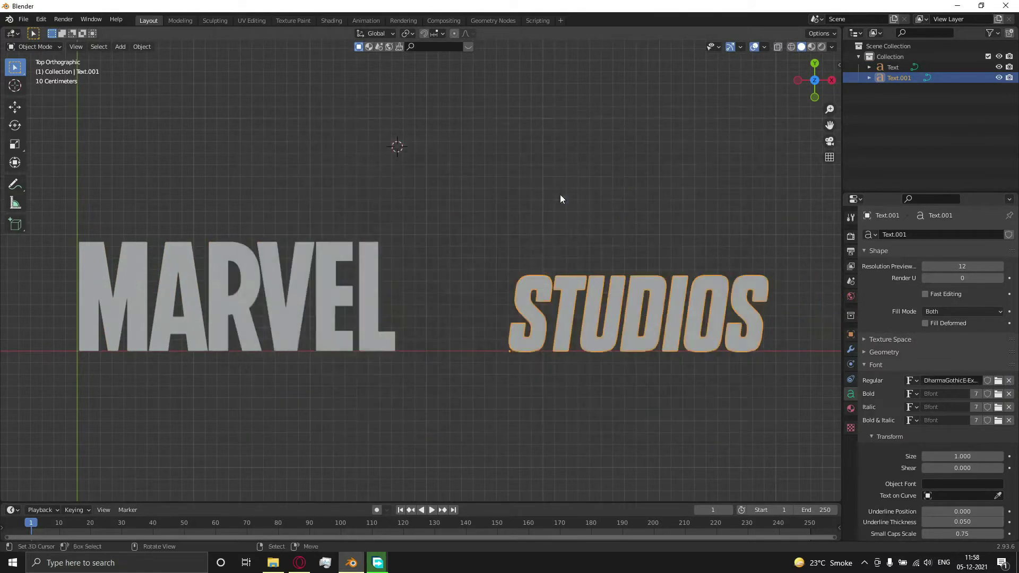
pyautogui.click(1002, 382)
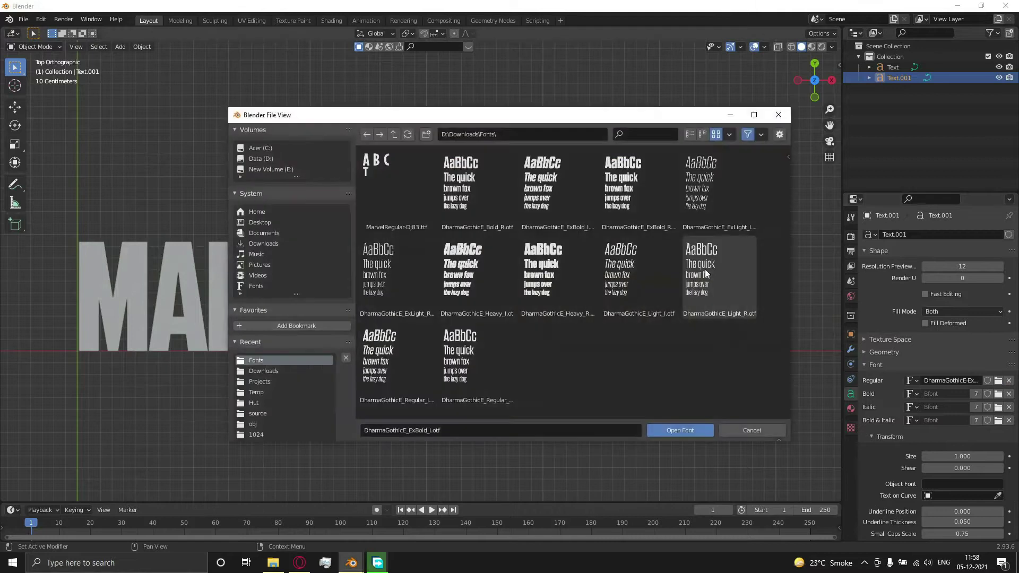
pyautogui.doubleClick(642, 186)
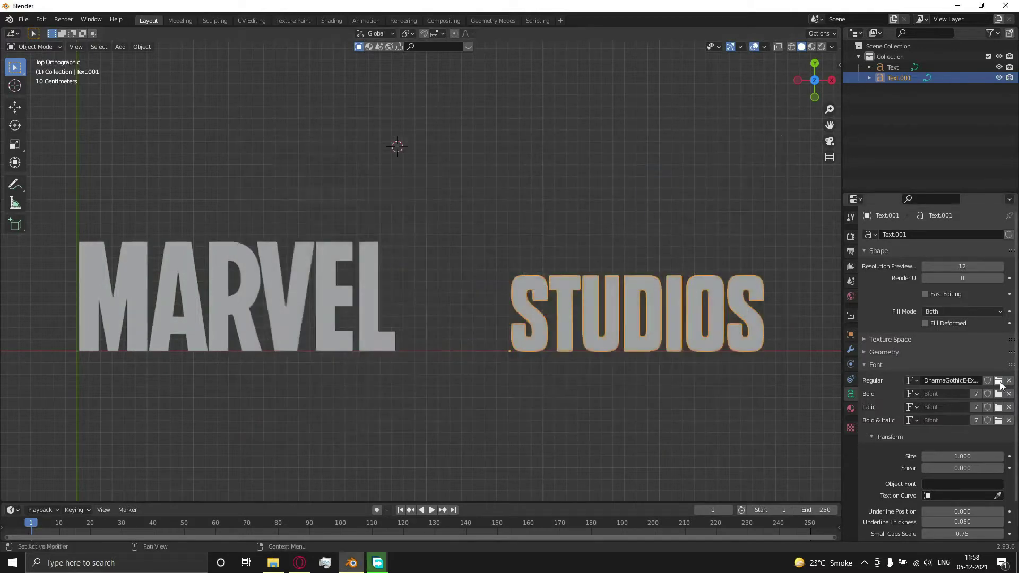
pyautogui.click(999, 381)
pyautogui.doubleClick(477, 200)
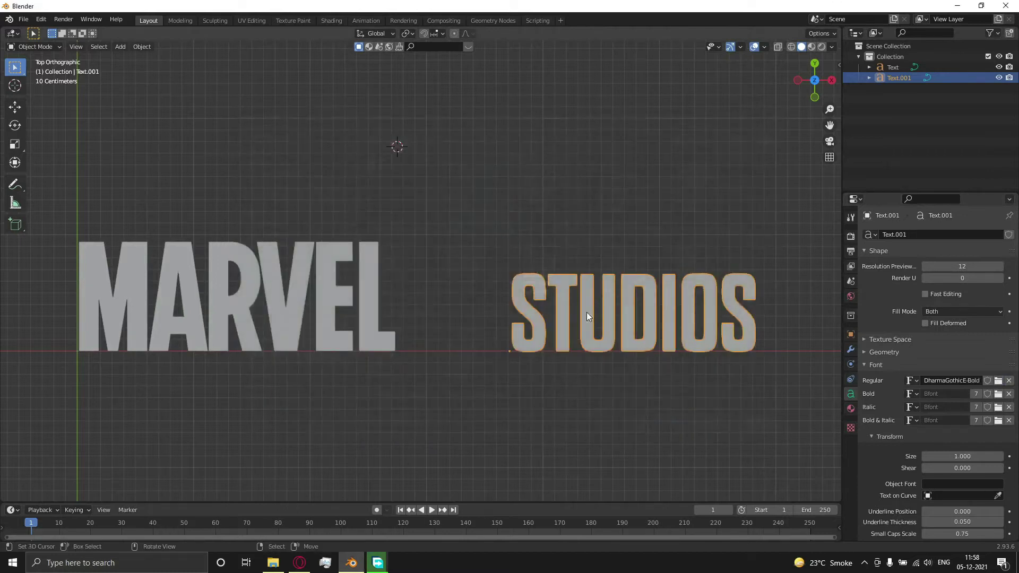
# Scale the STUDIOS text up by about 1.4 and fine-tune its size and Y position to match the MARVEL text's height
pyautogui.scroll(-2, 606, 320)
pyautogui.press('s')
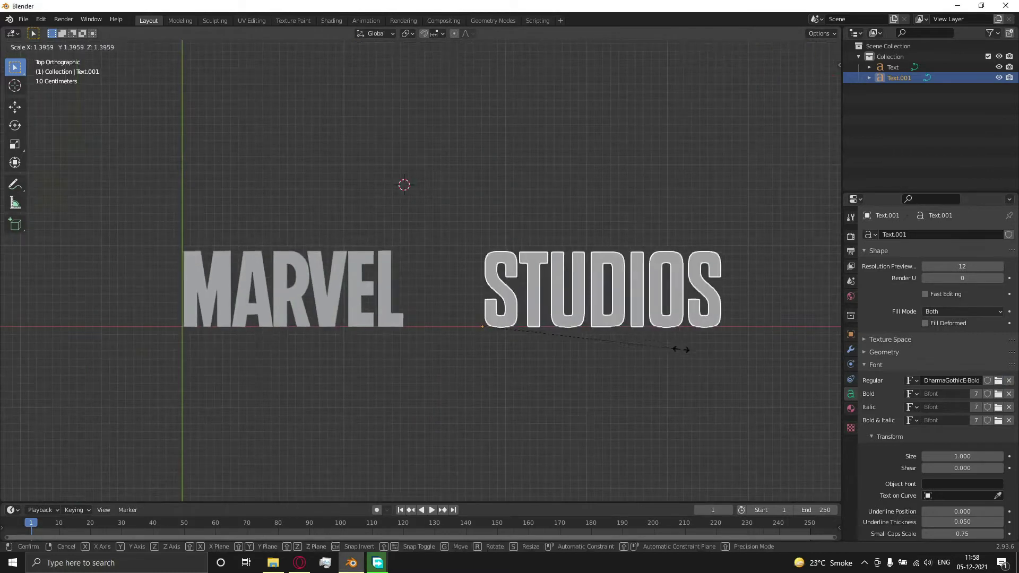
pyautogui.click(678, 354)
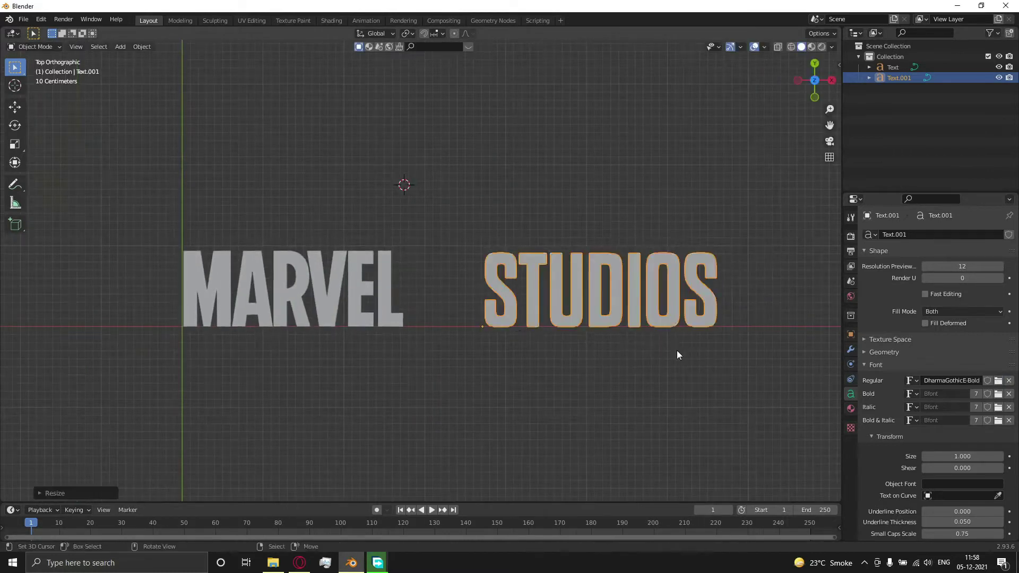
pyautogui.scroll(2, 672, 346)
pyautogui.press('g')
pyautogui.click(613, 366)
pyautogui.press('s')
pyautogui.click(603, 366)
pyautogui.press('g')
pyautogui.press('y')
pyautogui.click(584, 362)
pyautogui.press('s')
pyautogui.click(571, 352)
# Move the STUDIOS text along X closer to the MARVEL text
pyautogui.scroll(-4, 525, 327)
pyautogui.keyDown('shift'); pyautogui.moveTo(525, 327); pyautogui.dragTo(565, 327, button='middle'); pyautogui.keyUp('shift')
pyautogui.press('g')
pyautogui.press('x')
pyautogui.click(444, 269)
# Give the MARVEL text an extrusion of 0.06 m and a round bevel with a depth of 0.005 m
pyautogui.click(427, 289)
pyautogui.moveTo(507, 382); pyautogui.dragTo(588, 263, button='middle')
pyautogui.click(876, 365)
pyautogui.click(887, 352)
pyautogui.moveTo(962, 447); pyautogui.dragTo(968, 448)
pyautogui.moveTo(960, 379)
pyautogui.mouseDown()
pyautogui.moveTo(982, 379)
pyautogui.moveTo(955, 380)
pyautogui.mouseUp()
pyautogui.moveTo(584, 318); pyautogui.dragTo(653, 324, button='middle')
pyautogui.moveTo(950, 447); pyautogui.dragTo(940, 448)
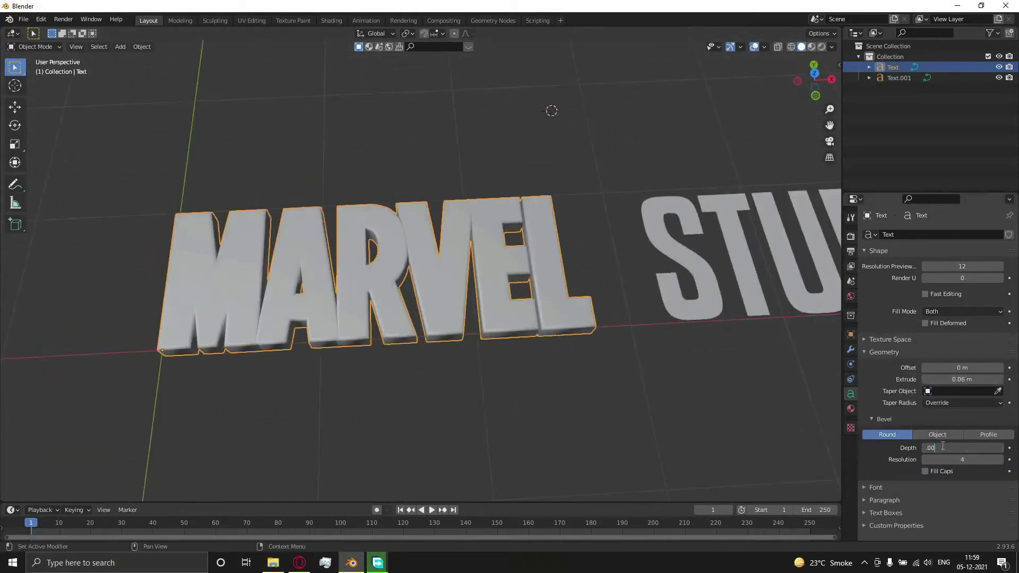
pyautogui.write('5')
pyautogui.press('Return')
# Extrude the STUDIOS text by 0.06 m
pyautogui.keyDown('alt'); pyautogui.moveTo(531, 324); pyautogui.dragTo(538, 260); pyautogui.keyUp('alt')
pyautogui.click(538, 260)
pyautogui.click(962, 379)
pyautogui.write('.06')
pyautogui.press('Return')
# Try to paste a geometry value from the MARVEL text into the STUDIOS text's settings
pyautogui.keyDown('alt'); pyautogui.moveTo(572, 292); pyautogui.dragTo(560, 276); pyautogui.keyUp('alt')
pyautogui.click(339, 239)
pyautogui.click(456, 250)
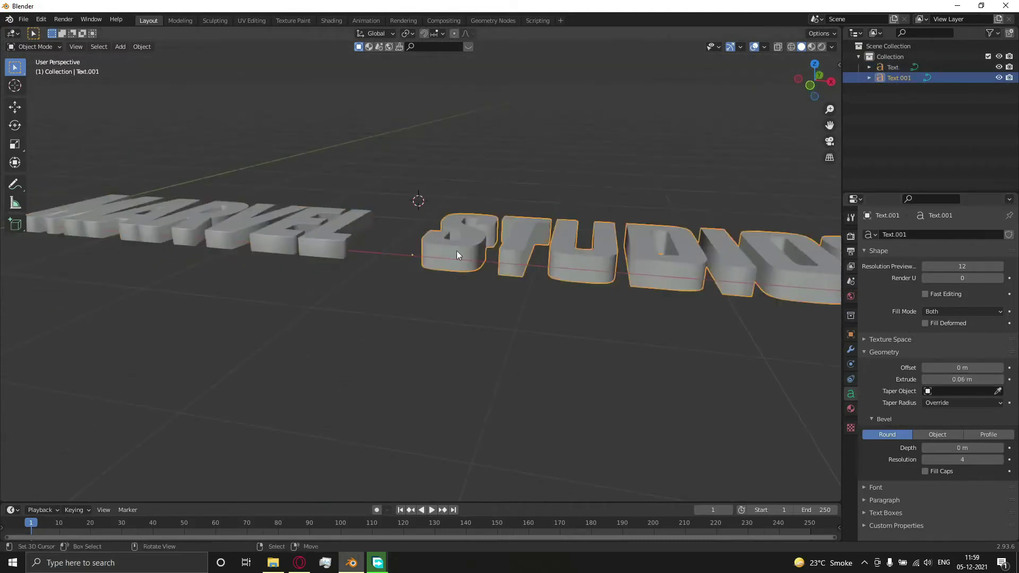
pyautogui.click(340, 239)
pyautogui.click(456, 251)
pyautogui.hotkey('ctrl', 'v')
pyautogui.click(339, 239)
pyautogui.hotkey('ctrl', 'z')
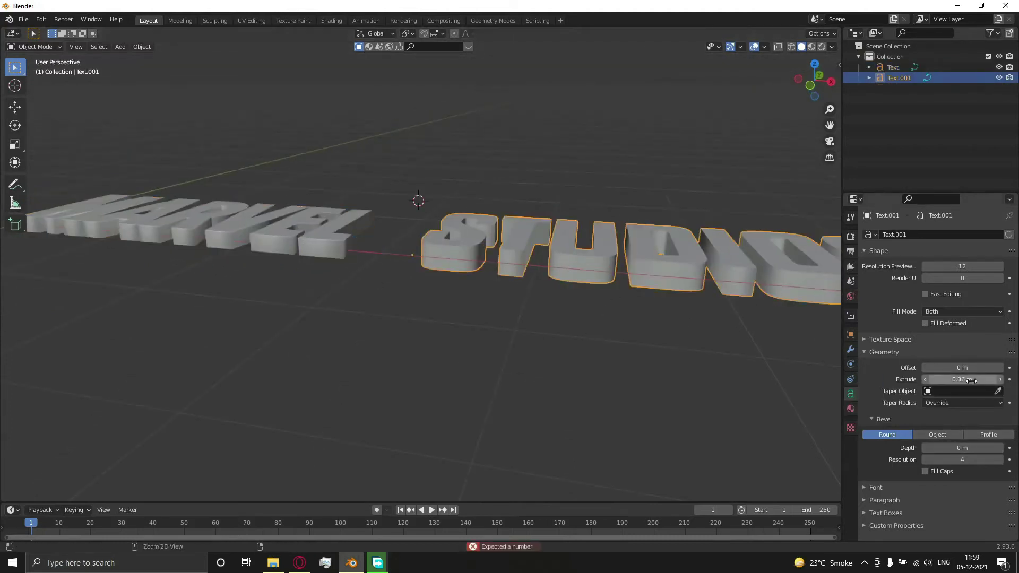
# Scale the STUDIOS text along Z in front view to match the MARVEL text's thickness
pyautogui.press('KP_1')
pyautogui.scroll(3, 524, 257)
pyautogui.click(296, 219)
pyautogui.hotkey('ctrl', 'z')
pyautogui.press('s')
pyautogui.press('z')
pyautogui.click(549, 237)
# Copy the MARVEL text's bevel depth of 0.005 m to the STUDIOS text
pyautogui.click(297, 218)
pyautogui.hotkey('ctrl', 'c')
pyautogui.click(584, 226)
pyautogui.hotkey('ctrl', 'v')
pyautogui.click(601, 247)
# Select the MARVEL text in top view and snap the 3D cursor to its origin
pyautogui.press('KP_7')
pyautogui.scroll(-5, 601, 247)
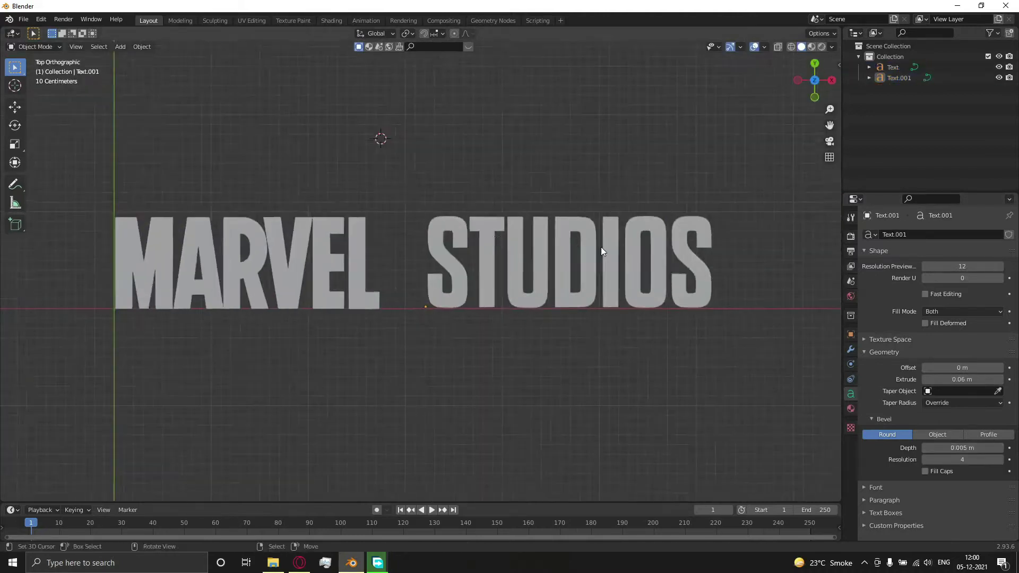
pyautogui.keyDown('shift'); pyautogui.moveTo(449, 281); pyautogui.dragTo(519, 262, button='middle'); pyautogui.keyUp('shift')
pyautogui.click(425, 224)
pyautogui.keyDown('shift'); pyautogui.moveTo(397, 237); pyautogui.dragTo(470, 213, button='middle'); pyautogui.keyUp('shift')
pyautogui.hotkey('shift', 's')
pyautogui.click(468, 274)
# Add a cube mesh and move it over the middle of the MARVEL text
pyautogui.hotkey('shift', 'a')
pyautogui.moveTo(422, 121)
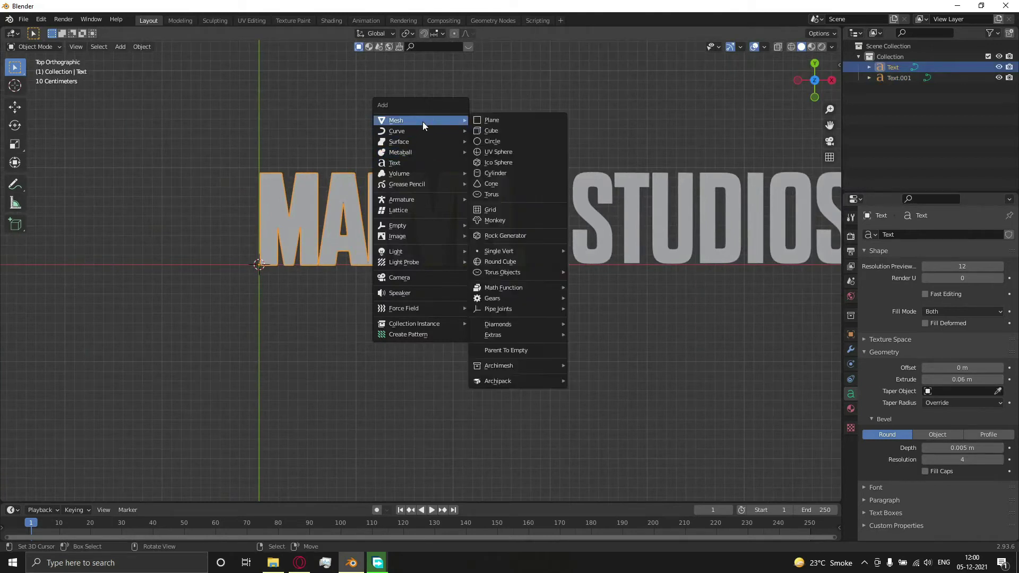
pyautogui.click(489, 132)
pyautogui.scroll(1, 414, 292)
pyautogui.rightClick(425, 250)
pyautogui.press('Tab')
pyautogui.press('Tab')
pyautogui.moveTo(315, 328); pyautogui.dragTo(464, 280, button='right')
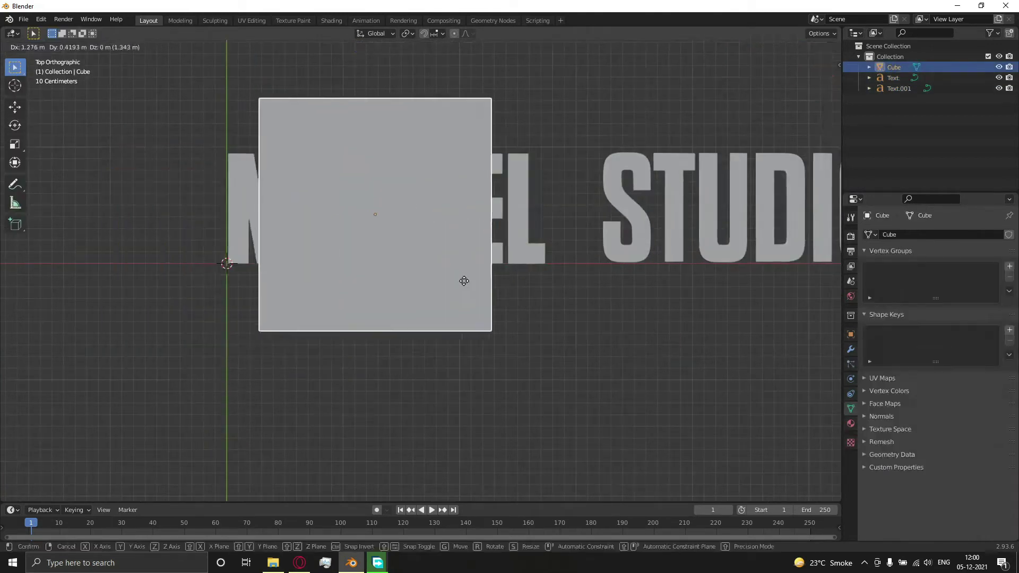
pyautogui.hotkey('shift', 'z')
pyautogui.scroll(1, 473, 276)
# Scale the cube along X and Y into a rectangular plate framing the MARVEL text
pyautogui.press('s')
pyautogui.press('x')
pyautogui.click(508, 270)
pyautogui.press('s')
pyautogui.press('y')
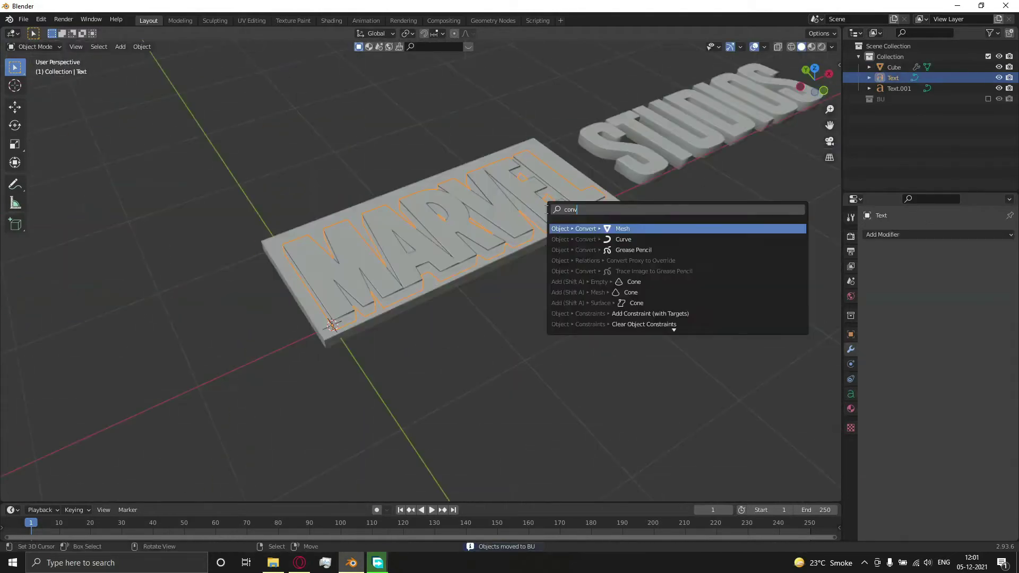
# Convert the MARVEL text to a mesh and subtract it from the plate with a Boolean difference
pyautogui.press('Return')
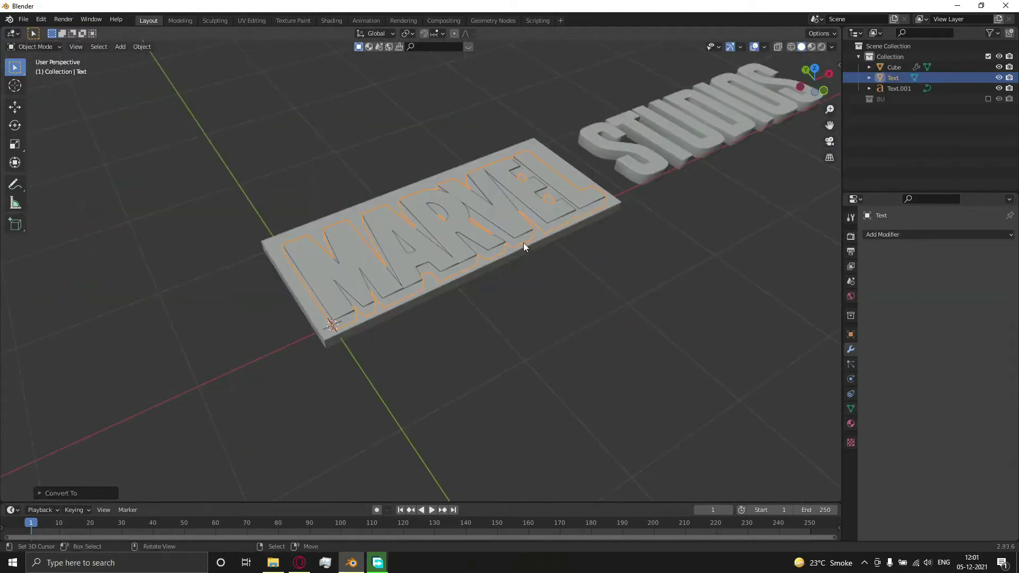
pyautogui.scroll(3, 486, 293)
pyautogui.moveTo(486, 293)
pyautogui.mouseDown(button='middle')
pyautogui.moveTo(505, 282)
pyautogui.moveTo(485, 277)
pyautogui.mouseUp(button='middle')
pyautogui.keyDown('shift'); pyautogui.rightClick(487, 286); pyautogui.keyUp('shift')
pyautogui.press('ctrl+KP_Subtract')
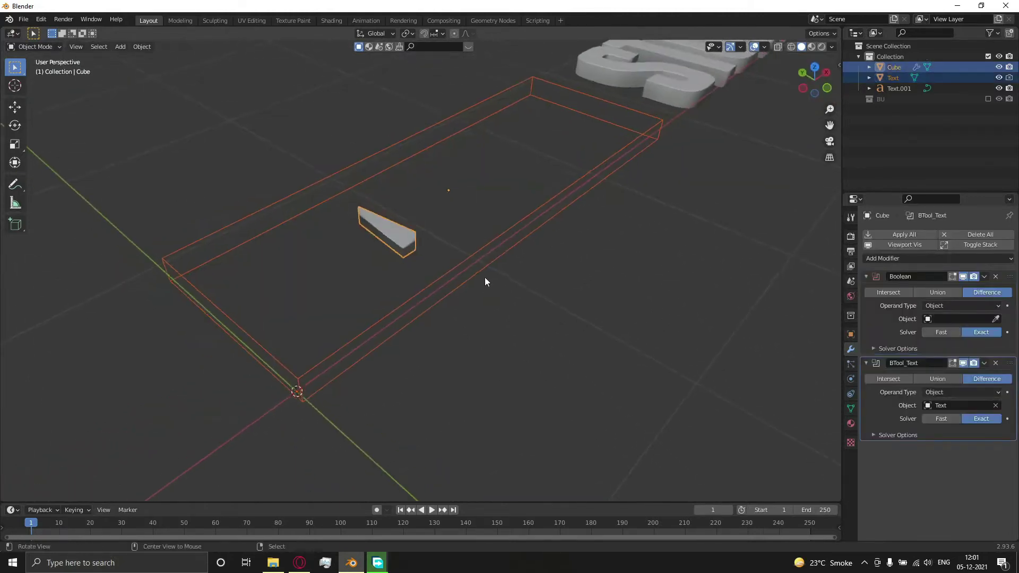
# Remove the plate's Boolean modifier that has no object and set the remaining one's solver to Fast
pyautogui.click(995, 276)
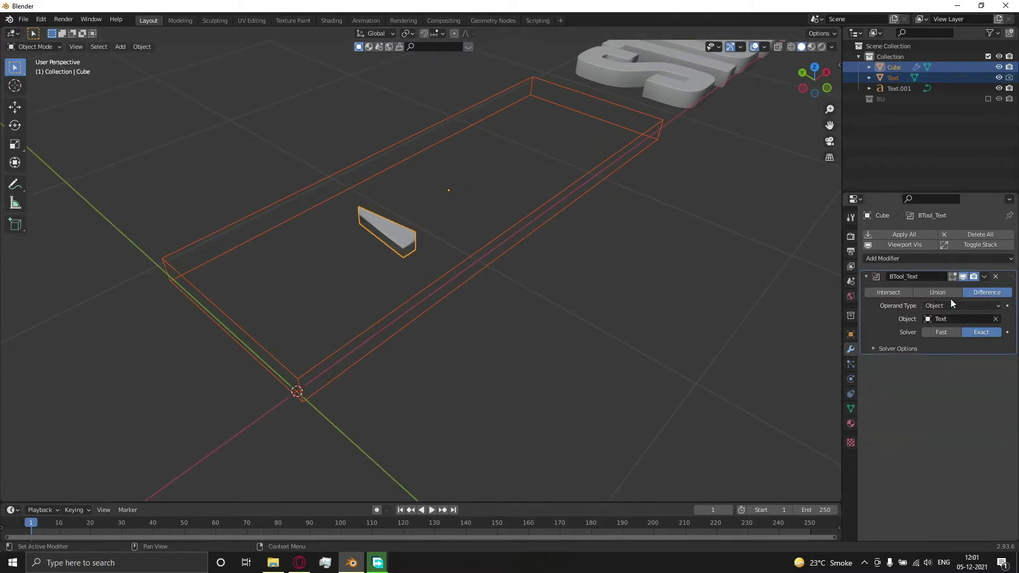
pyautogui.click(944, 331)
pyautogui.click(572, 240)
# Scale the MARVEL cutter mesh along Z by about 1.43 in Edit Mode so it cuts through the plate
pyautogui.moveTo(743, 231); pyautogui.dragTo(671, 190, button='middle')
pyautogui.click(682, 233)
pyautogui.press('s')
pyautogui.press('z')
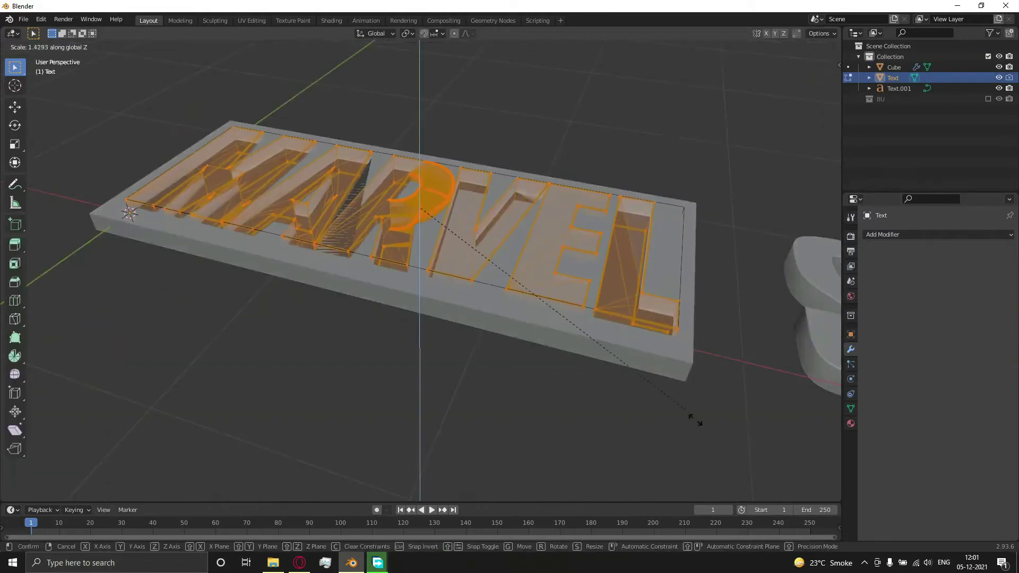
pyautogui.click(695, 422)
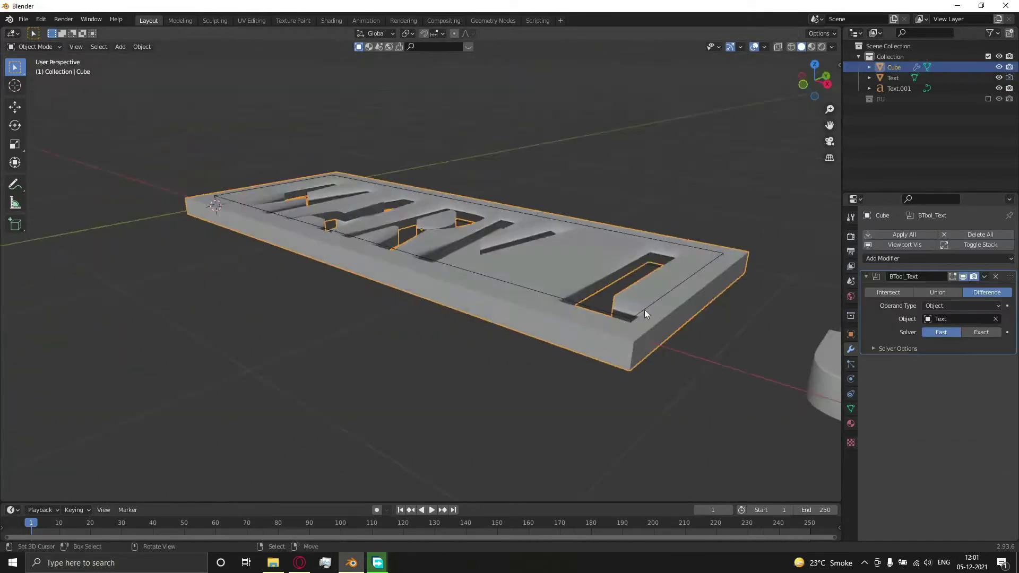
pyautogui.press('Tab')
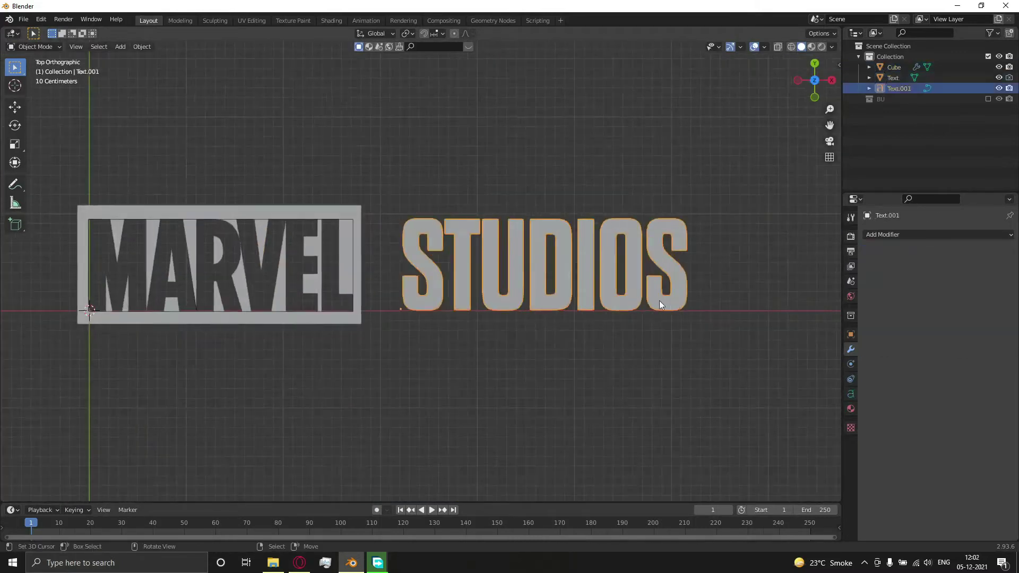
# Snap the 3D cursor to the STUDIOS text's origin and add a cube mesh there
pyautogui.hotkey('shift', 's')
pyautogui.click(549, 278)
pyautogui.hotkey('shift', 'a')
pyautogui.moveTo(560, 212)
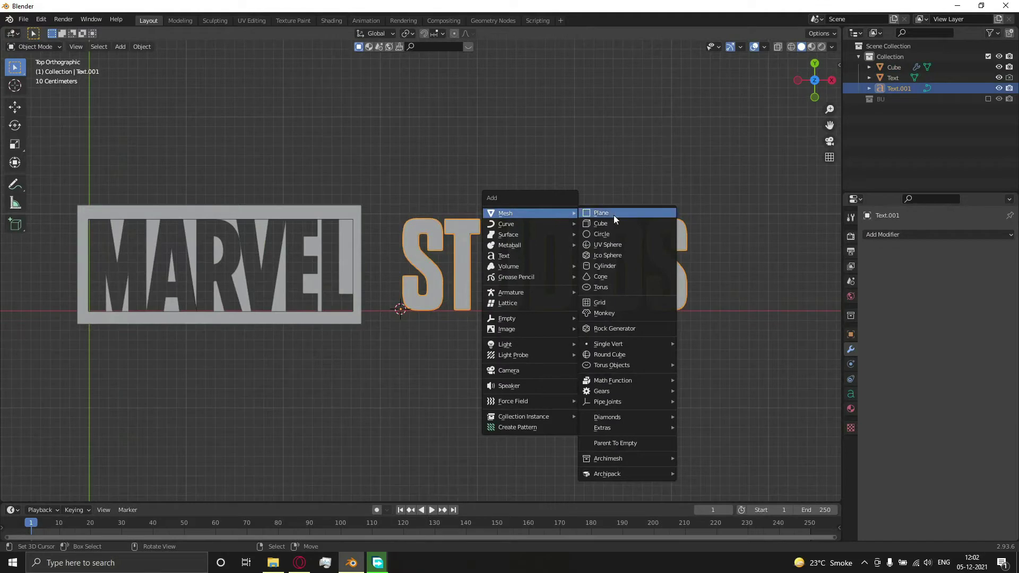
pyautogui.click(607, 222)
# Scale the new cube into a thin bar and move it about 1.5 m in X and 1.0 m in Y, above STUDIOS
pyautogui.press('s')
pyautogui.press('z')
pyautogui.press('y')
pyautogui.click(409, 311)
pyautogui.scroll(1, 428, 316)
pyautogui.press('g')
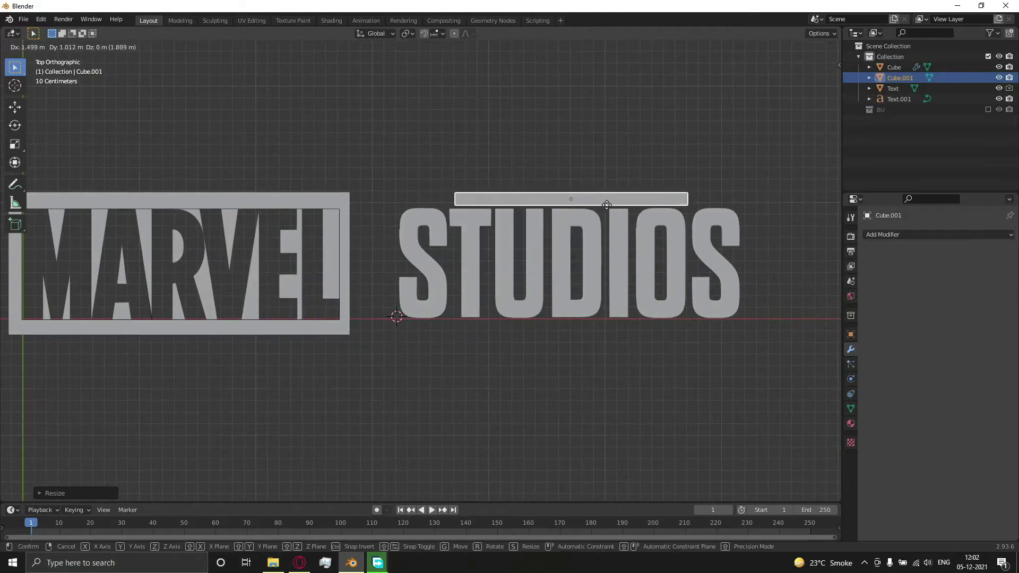
pyautogui.click(607, 204)
# Scale the bar along X to extend slightly past both ends of STUDIOS and center it over the word
pyautogui.keyDown('shift'); pyautogui.moveTo(609, 205); pyautogui.dragTo(479, 201, button='middle'); pyautogui.keyUp('shift')
pyautogui.press('s')
pyautogui.press('x')
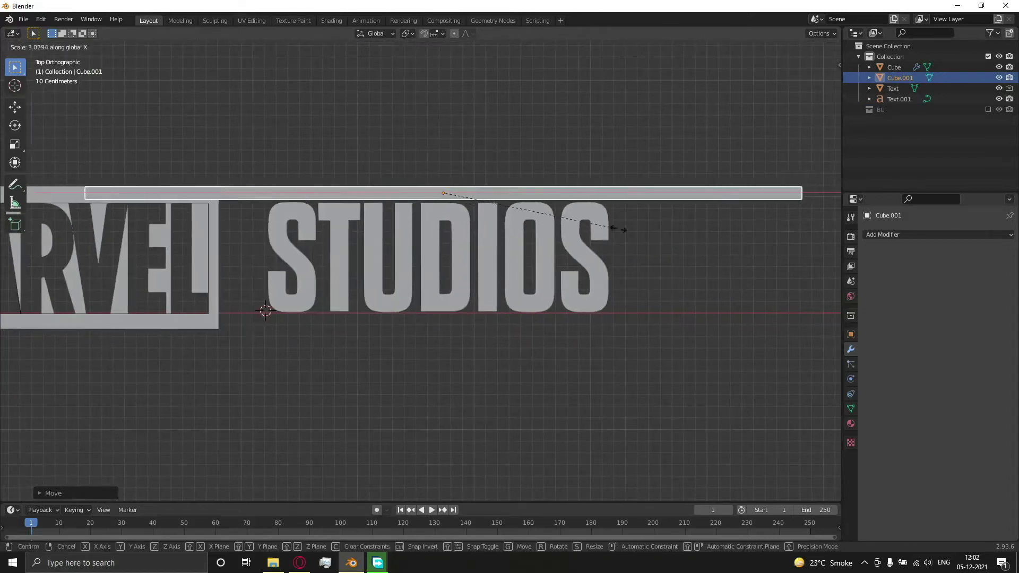
pyautogui.click(537, 215)
pyautogui.press('g')
pyautogui.press('x')
pyautogui.click(559, 213)
# Duplicate the bar along Y to sit just below STUDIOS and join both bars into one object
pyautogui.hotkey('shift', 'd')
pyautogui.press('y')
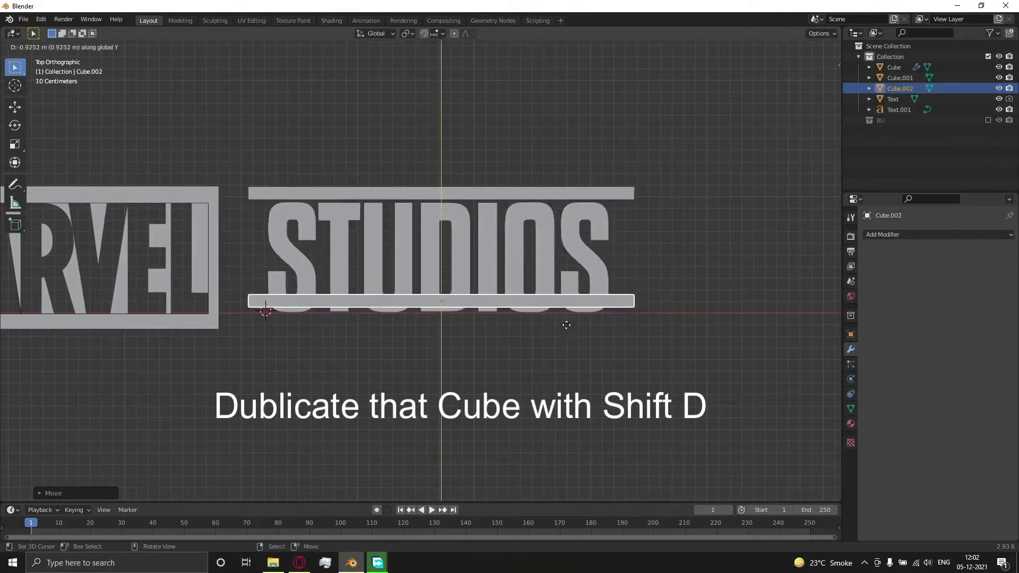
pyautogui.click(571, 339)
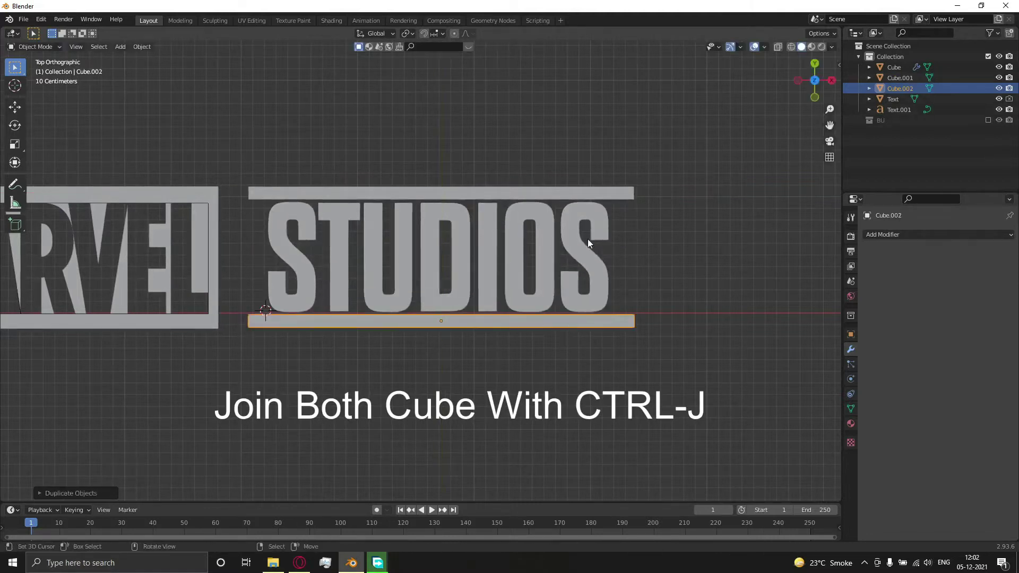
pyautogui.keyDown('shift'); pyautogui.click(598, 194); pyautogui.keyUp('shift')
pyautogui.hotkey('ctrl', 'j')
# Scale the joined bars along X so their ends line up closely with the width of STUDIOS
pyautogui.press('s')
pyautogui.press('x')
pyautogui.click(674, 236)
pyautogui.scroll(-2, 526, 239)
pyautogui.scroll(1, 526, 239)
pyautogui.keyDown('shift'); pyautogui.moveTo(526, 239); pyautogui.dragTo(565, 228, button='middle'); pyautogui.keyUp('shift')
# Set the transform pivot point to Individual Origins while editing the bars' mesh, so each bar scales about its own center
pyautogui.press('Tab')
pyautogui.press('s')
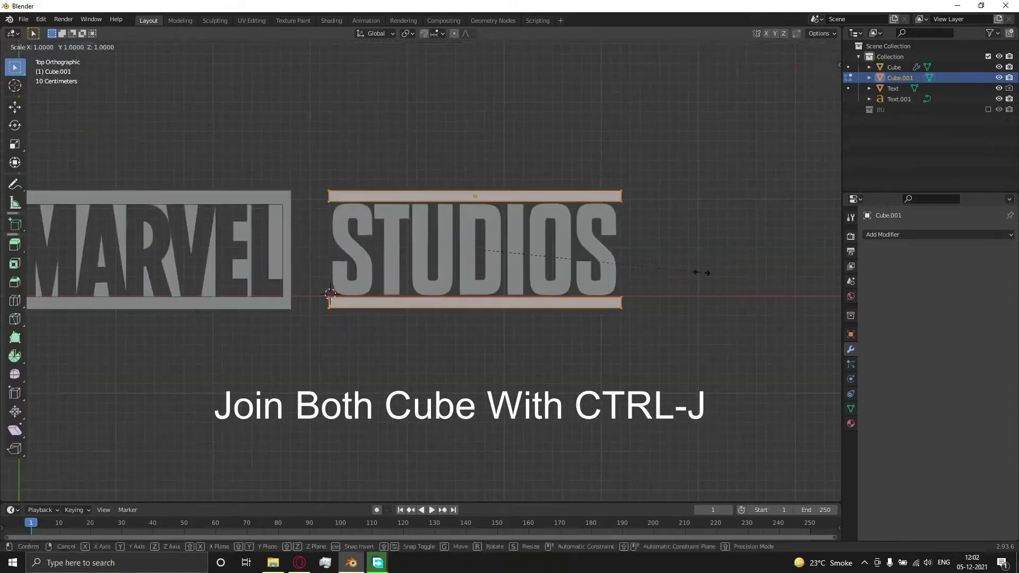
pyautogui.rightClick(700, 273)
pyautogui.click(407, 34)
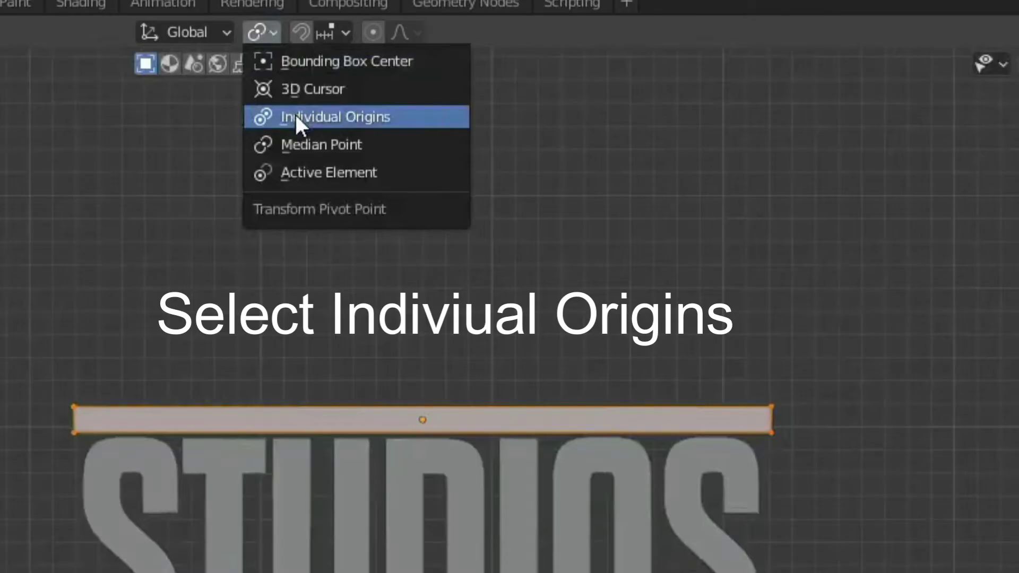
pyautogui.click(295, 115)
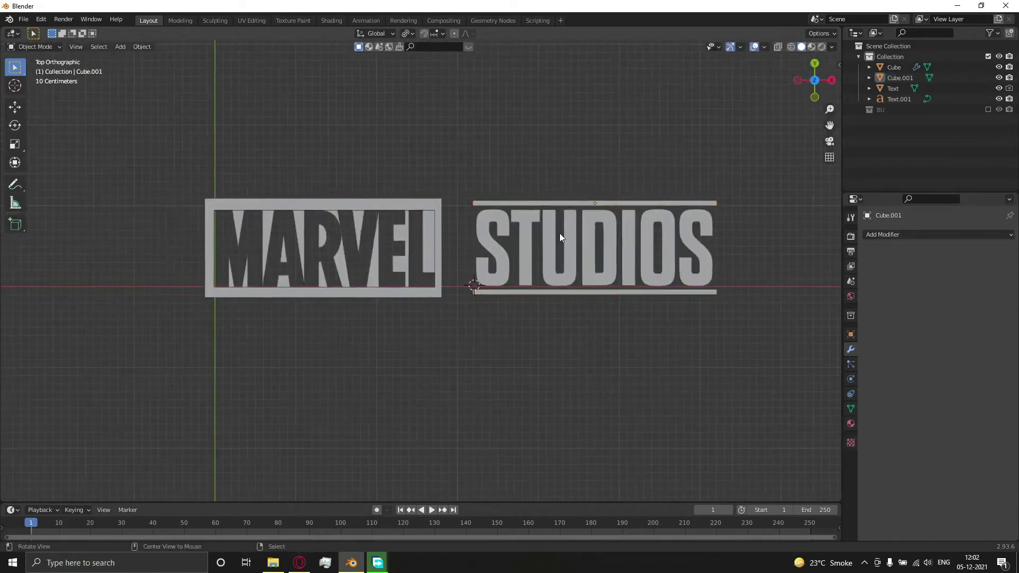
# Save the project as Marvel.blend in D:\Projects
pyautogui.scroll(-3, 564, 190)
pyautogui.scroll(-2, 549, 198)
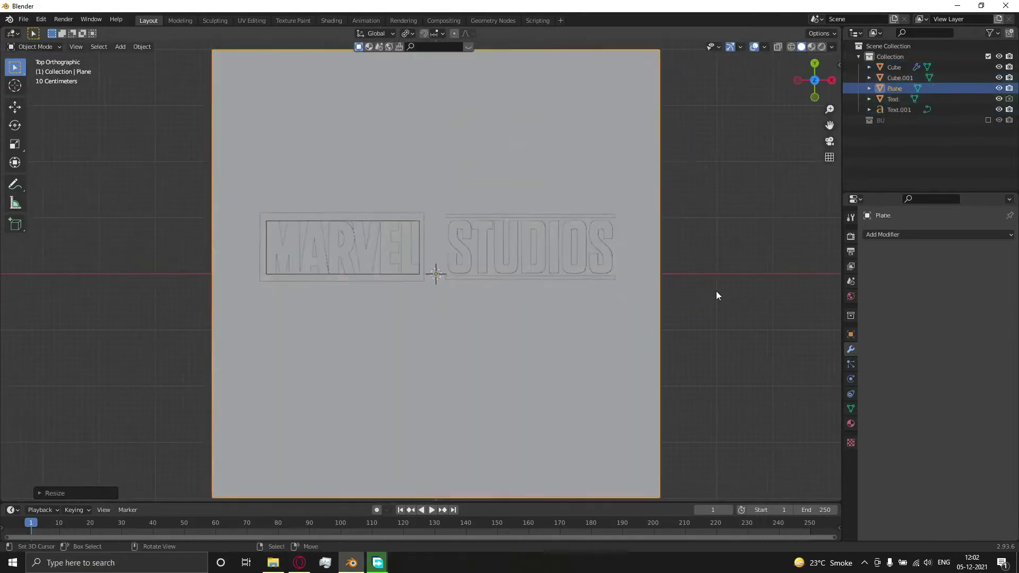
pyautogui.click(504, 204)
pyautogui.hotkey('ctrl', 's')
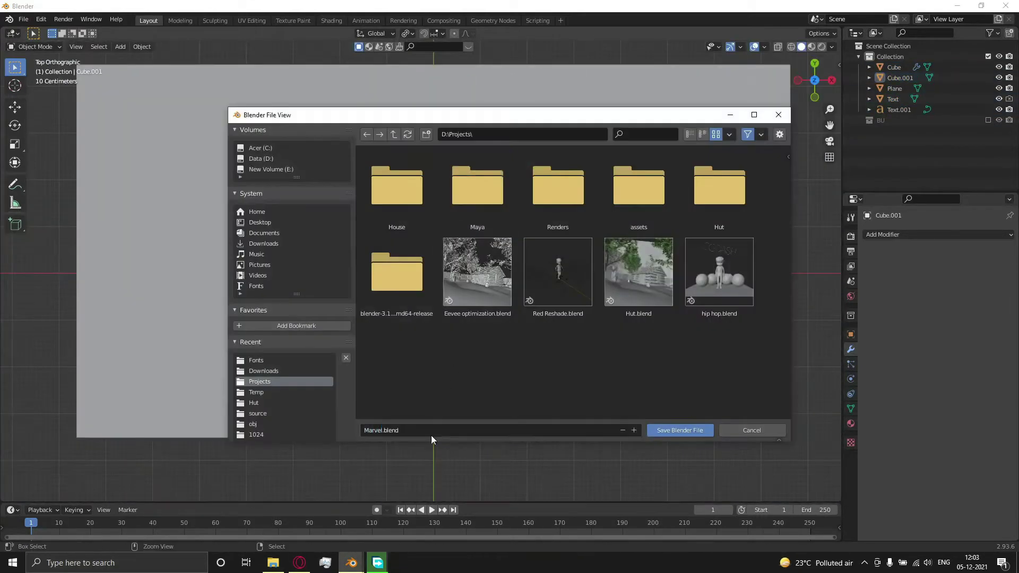
pyautogui.press('Return')
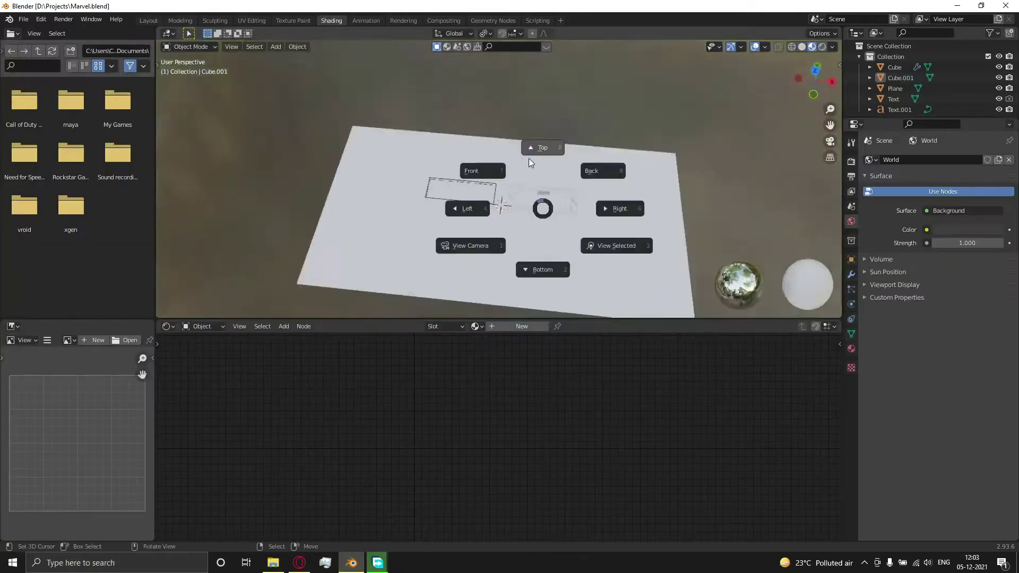
# Create a new material for the backdrop plane and apply the plane's object transform
pyautogui.click(529, 155)
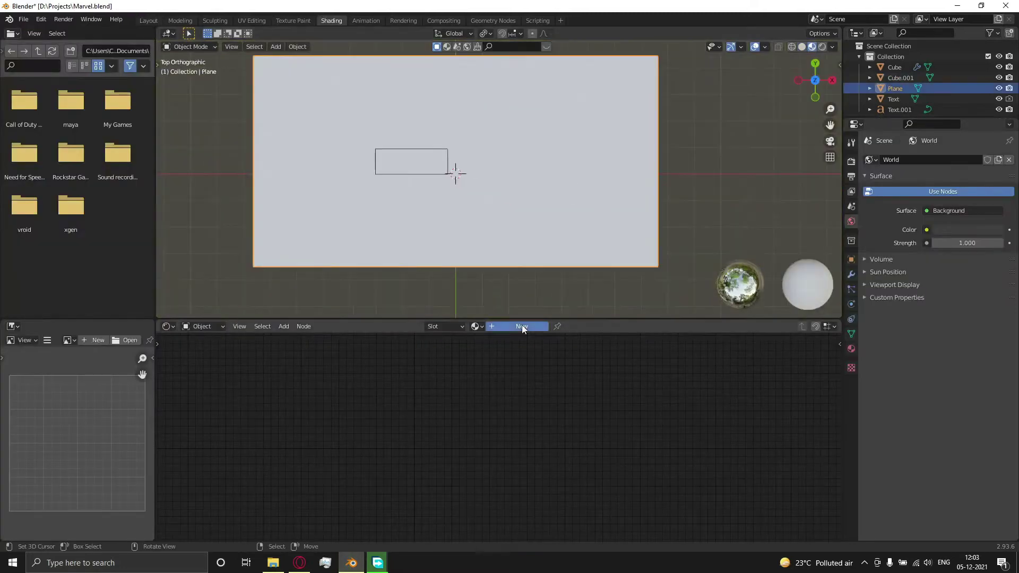
pyautogui.click(522, 325)
pyautogui.hotkey('ctrl', 'a')
pyautogui.click(508, 176)
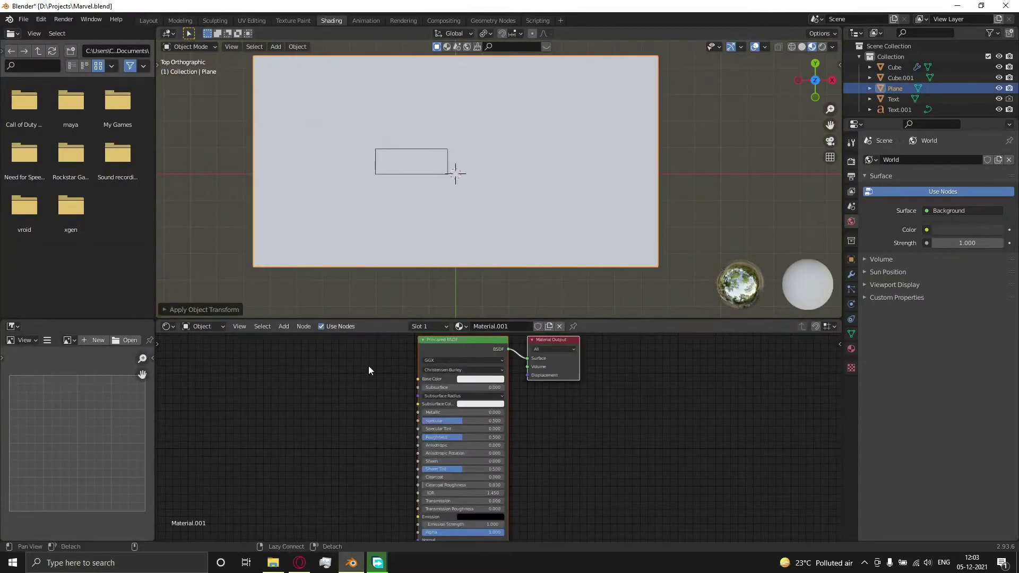
# Add a Gradient Texture to the plane's Base Color, driven by Object texture coordinates through a Mapping node
pyautogui.scroll(3, 432, 389)
pyautogui.hotkey('shift', 'a')
pyautogui.click(364, 380)
pyautogui.write('gr')
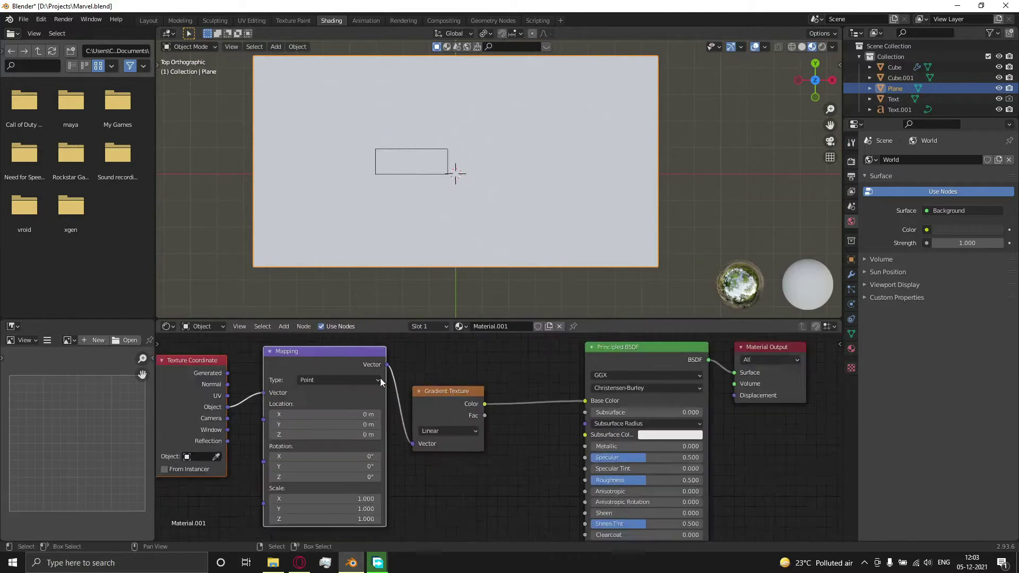
# Set the Gradient Texture's type to Spherical
pyautogui.scroll(-2, 381, 378)
pyautogui.click(368, 429)
pyautogui.click(366, 477)
pyautogui.click(369, 431)
pyautogui.click(349, 461)
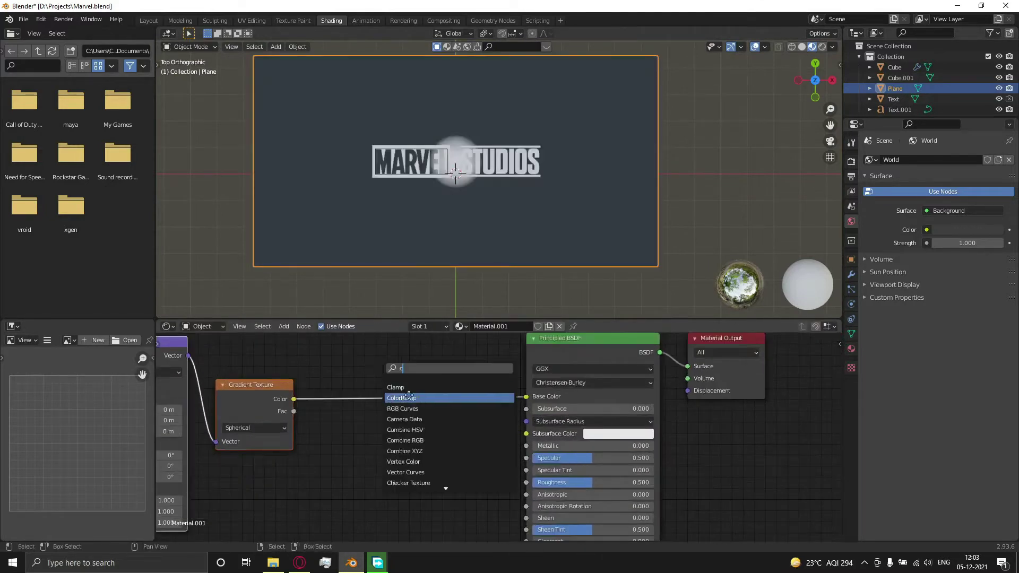
# Insert a ColorRamp between the gradient and Base Color and set the Mapping scale to 0.2 on all axes
pyautogui.keyDown('alt'); pyautogui.moveTo(296, 427); pyautogui.dragTo(493, 376); pyautogui.keyUp('alt')
pyautogui.moveTo(310, 359); pyautogui.dragTo(287, 359)
pyautogui.moveTo(310, 370); pyautogui.dragTo(286, 378)
pyautogui.write('0')
pyautogui.press('Return')
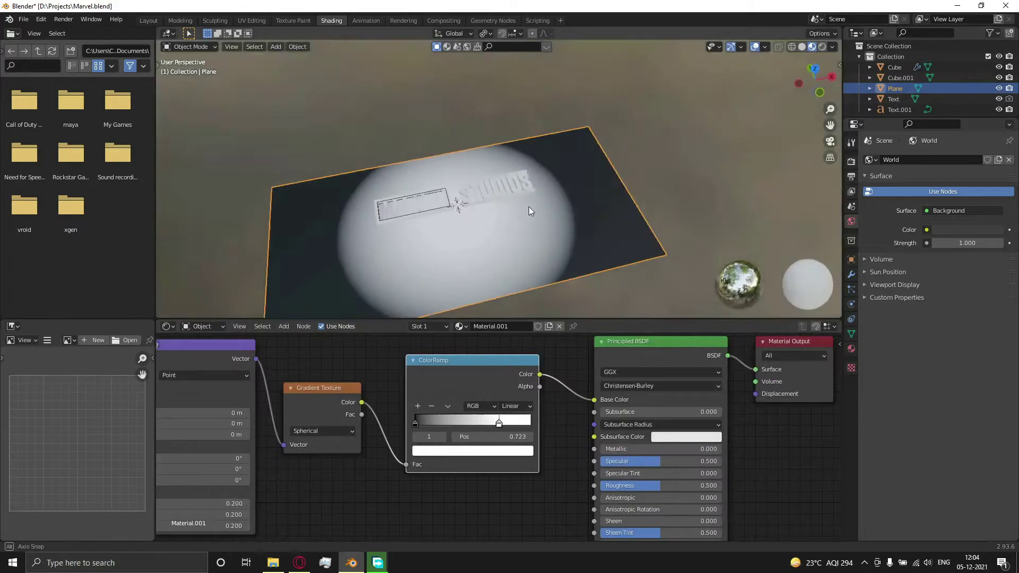
# Set the Mapping scale to 0.15 in X, 0.25 in Y and 0.15 in Z, stretching the gradient into an ellipse
pyautogui.moveTo(350, 460); pyautogui.dragTo(350, 482)
pyautogui.write('0.1')
pyautogui.press('Return')
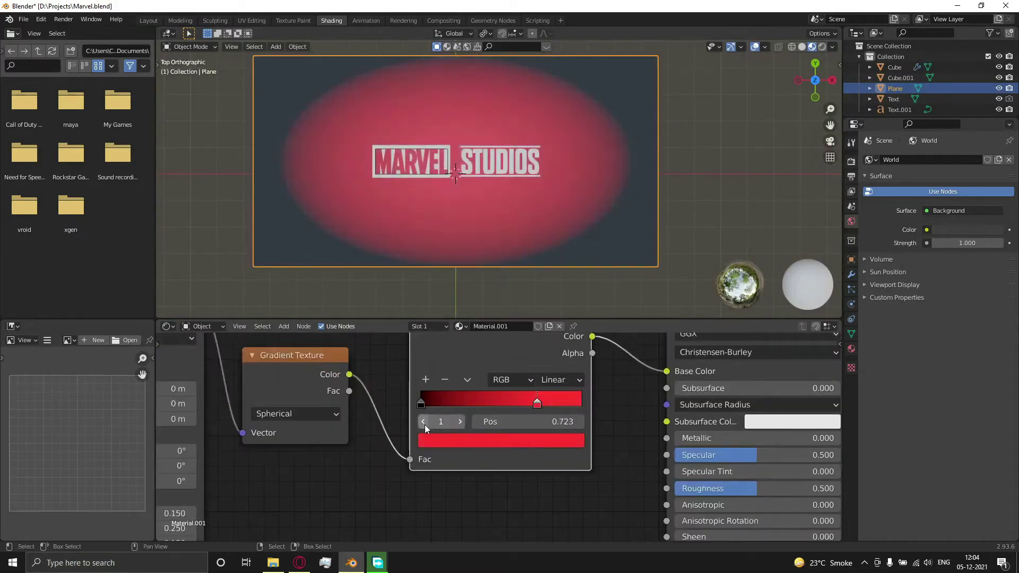
# Replace the ColorRamp's black stop with a dark red made by pasting and darkening the other stop's red
pyautogui.click(421, 404)
pyautogui.hotkey('ctrl', 'v')
pyautogui.click(447, 440)
pyautogui.scroll(-19, 447, 441)
pyautogui.moveTo(545, 405); pyautogui.dragTo(433, 403)
pyautogui.click(421, 403)
pyautogui.click(449, 440)
pyautogui.scroll(4, 449, 441)
# Set the ColorRamp interpolation to Ease and move the bright red stop to position 0.364
pyautogui.click(552, 380)
pyautogui.click(554, 398)
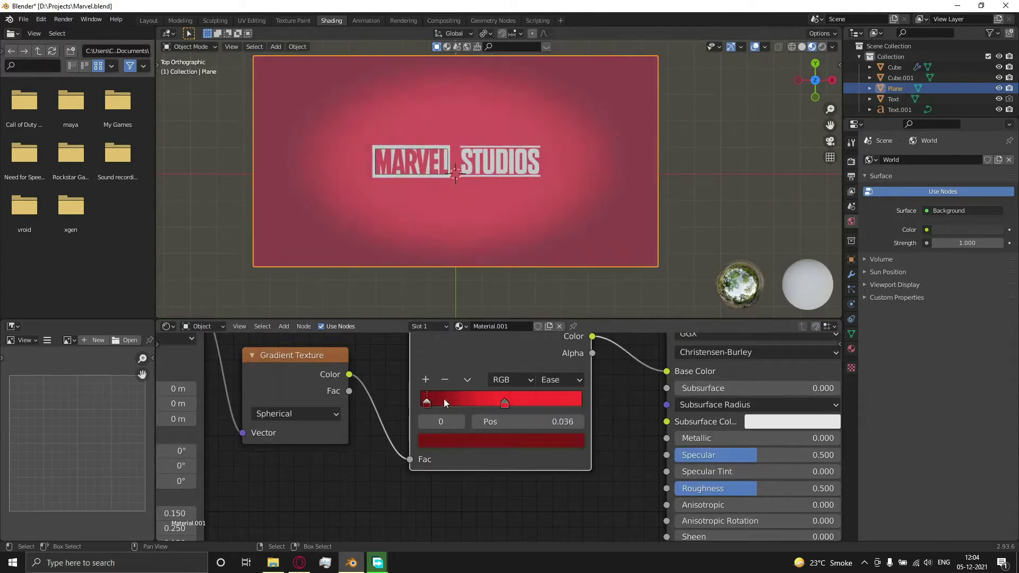
pyautogui.keyDown('ctrl'); pyautogui.scroll(3, 450, 441); pyautogui.keyUp('ctrl')
pyautogui.moveTo(501, 403); pyautogui.dragTo(479, 405)
# Set the scene's color management look to Very High Contrast and return to a close top view of the logo
pyautogui.moveTo(499, 276); pyautogui.dragTo(467, 123, button='middle')
pyautogui.click(852, 161)
pyautogui.click(912, 436)
pyautogui.click(969, 479)
pyautogui.click(955, 442)
pyautogui.press('KP_7')
pyautogui.scroll(4, 538, 237)
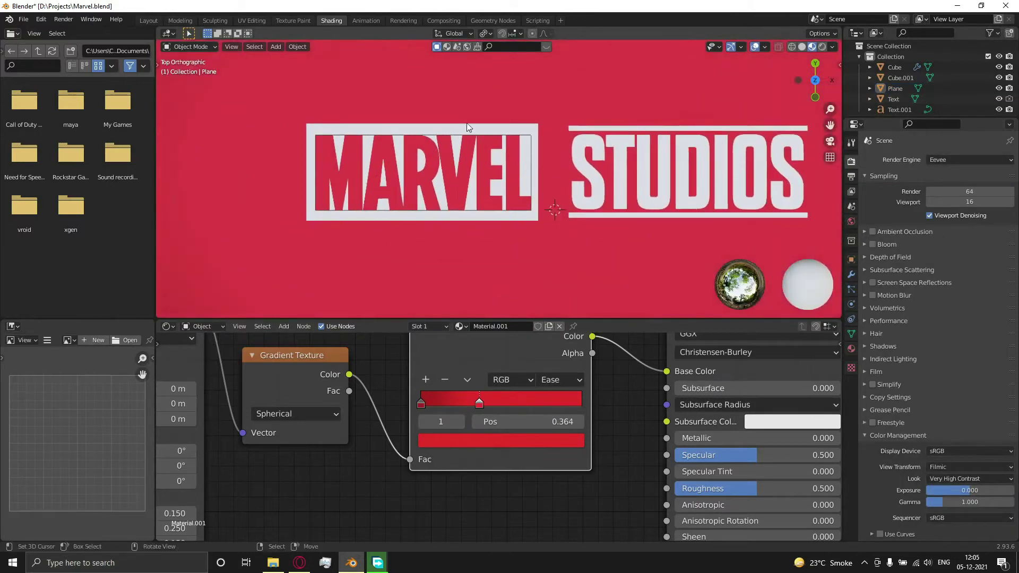
# Switch the BlenderKit search to materials and check in the preferences that the BlenderKit Online Asset Library add-on is enabled
pyautogui.click(449, 46)
pyautogui.click(41, 18)
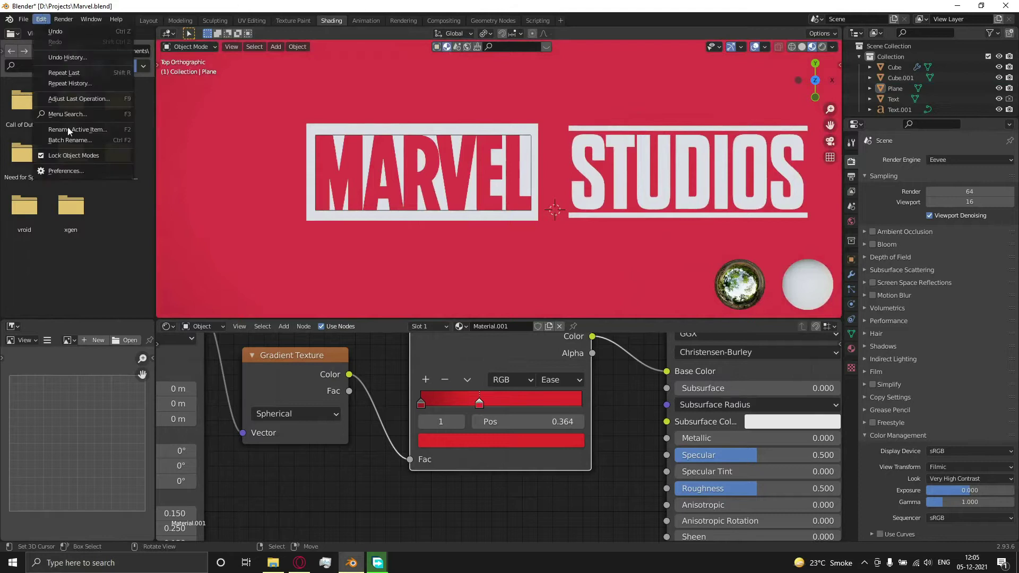
pyautogui.click(67, 171)
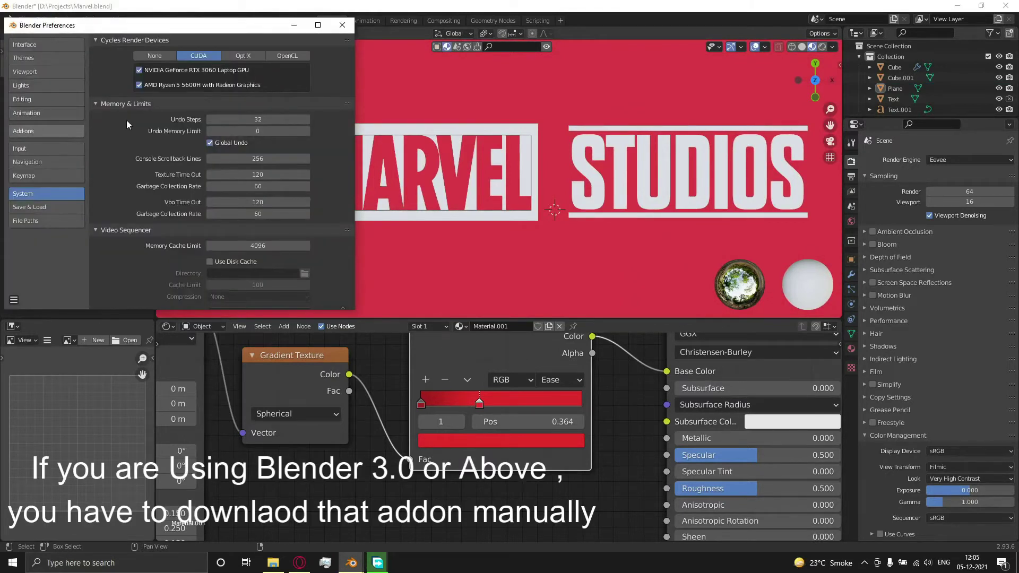
pyautogui.click(46, 131)
pyautogui.write('blender')
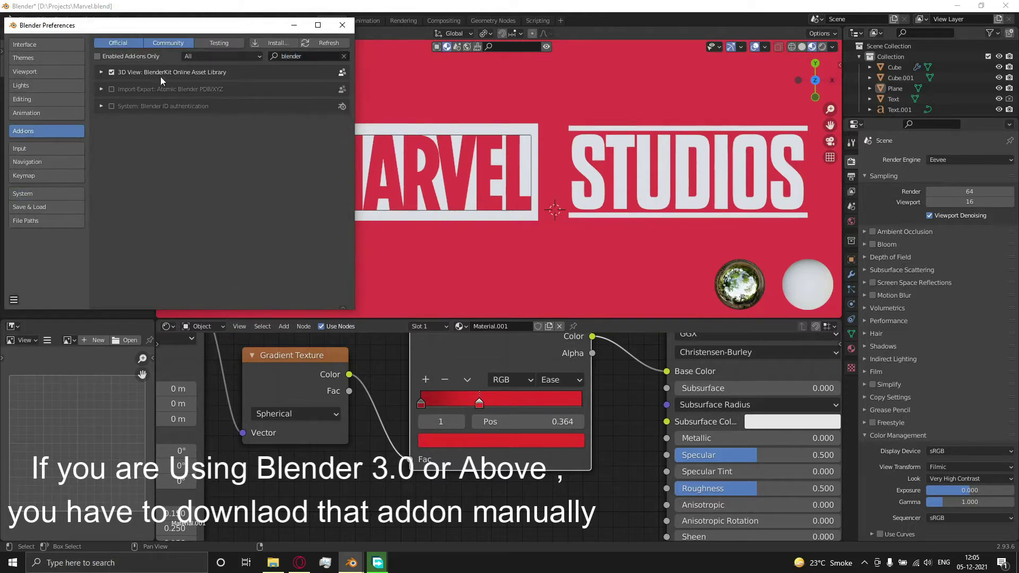
pyautogui.click(342, 25)
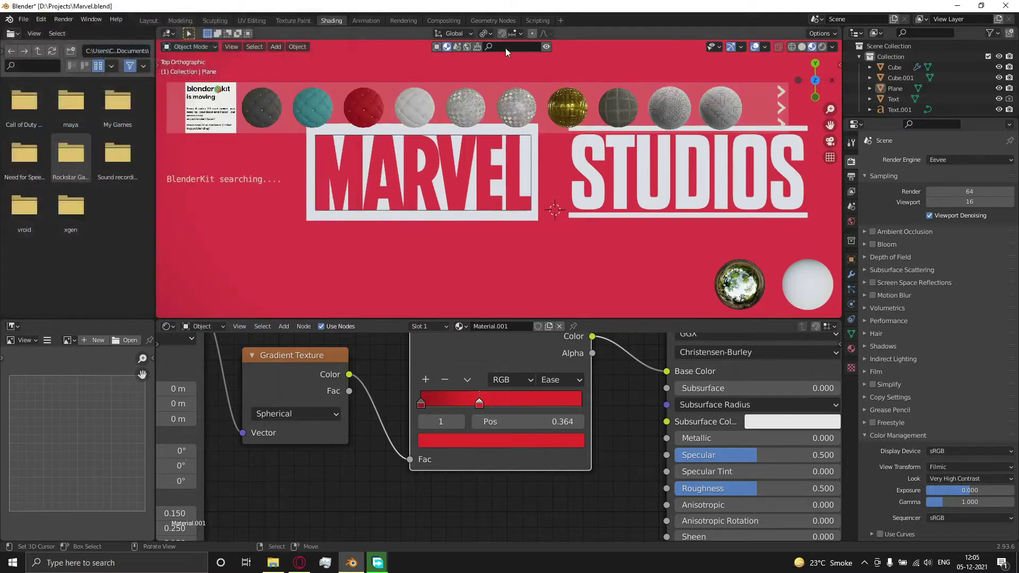
# Search BlenderKit materials for "brush metal", apply the first material to the MARVEL plate and hide the asset bar
pyautogui.click(516, 47)
pyautogui.write('metal')
pyautogui.press('Return')
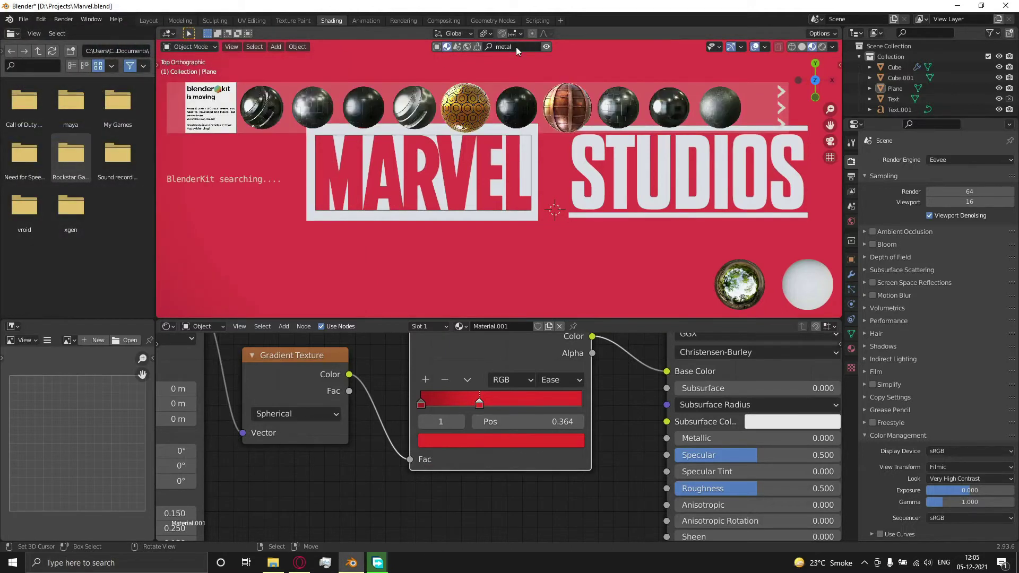
pyautogui.click(523, 46)
pyautogui.write('brush')
pyautogui.moveTo(262, 109); pyautogui.dragTo(362, 130)
pyautogui.click(545, 46)
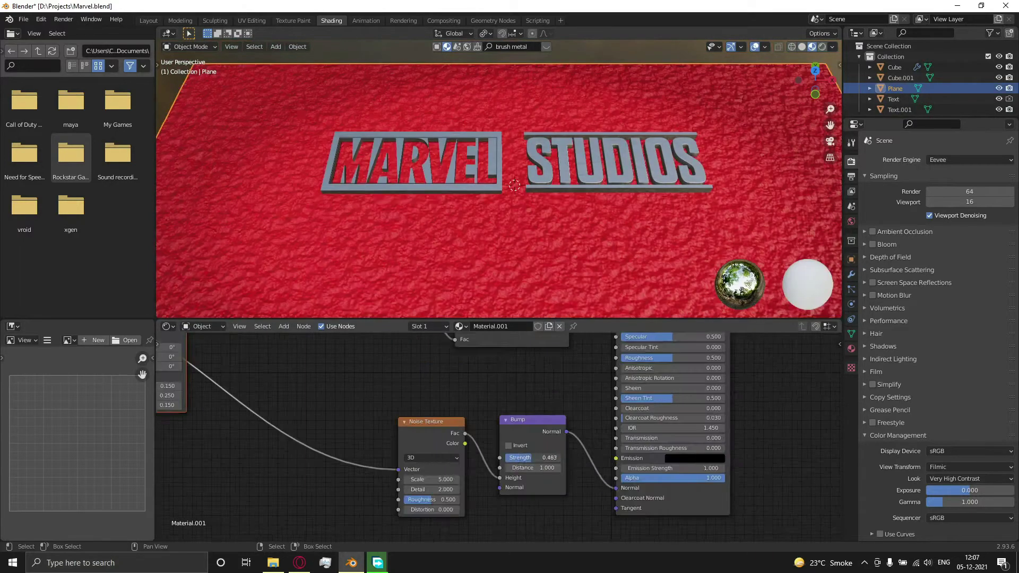
# In the bars' shape key Key 1, scale the inner vertices to 0 along Y and collapse the outer vertices toward the middle along Y
pyautogui.press('KP_7')
pyautogui.scroll(4, 558, 200)
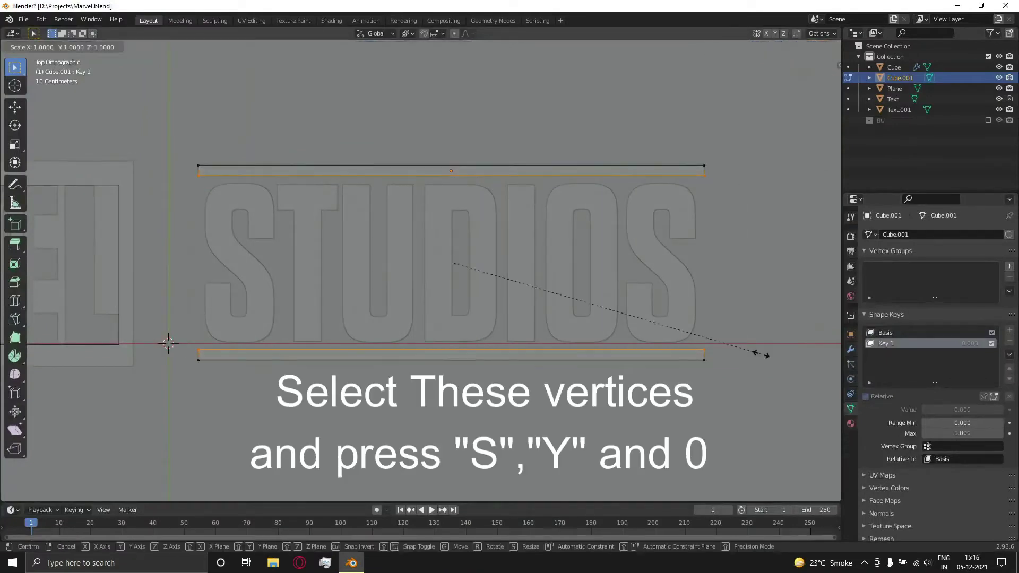
pyautogui.press('s')
pyautogui.moveTo(723, 208); pyautogui.dragTo(723, 208)
pyautogui.press('s')
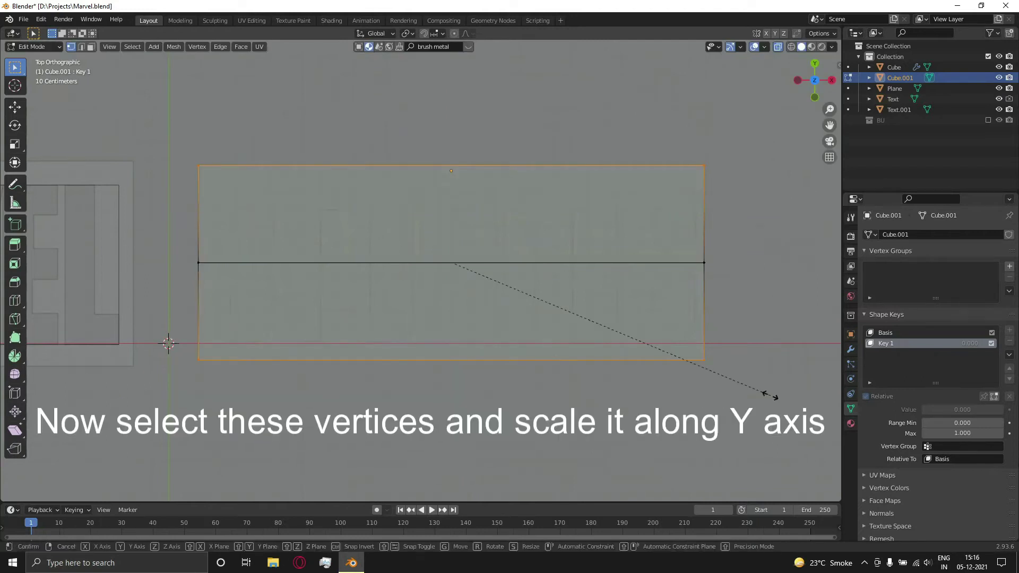
pyautogui.press('y')
pyautogui.click(484, 265)
pyautogui.press('Tab')
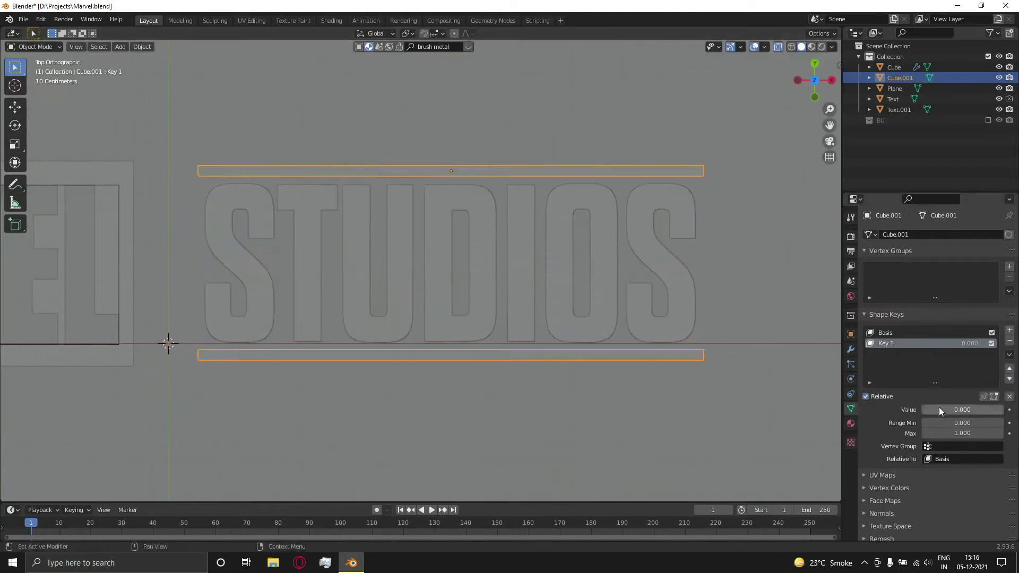
# Preview the STUDIOS bars' Key 1 motion by sweeping its value and return it to 0
pyautogui.moveTo(990, 410); pyautogui.dragTo(923, 410)
pyautogui.moveTo(626, 340); pyautogui.dragTo(534, 275, button='middle')
pyautogui.rightClick(425, 223)
pyautogui.press('Tab')
pyautogui.press('Tab')
pyautogui.press('KP_7')
pyautogui.rightClick(508, 223)
pyautogui.hotkey('shift', 'a')
pyautogui.moveTo(536, 236)
pyautogui.click(583, 245)
pyautogui.press('g')
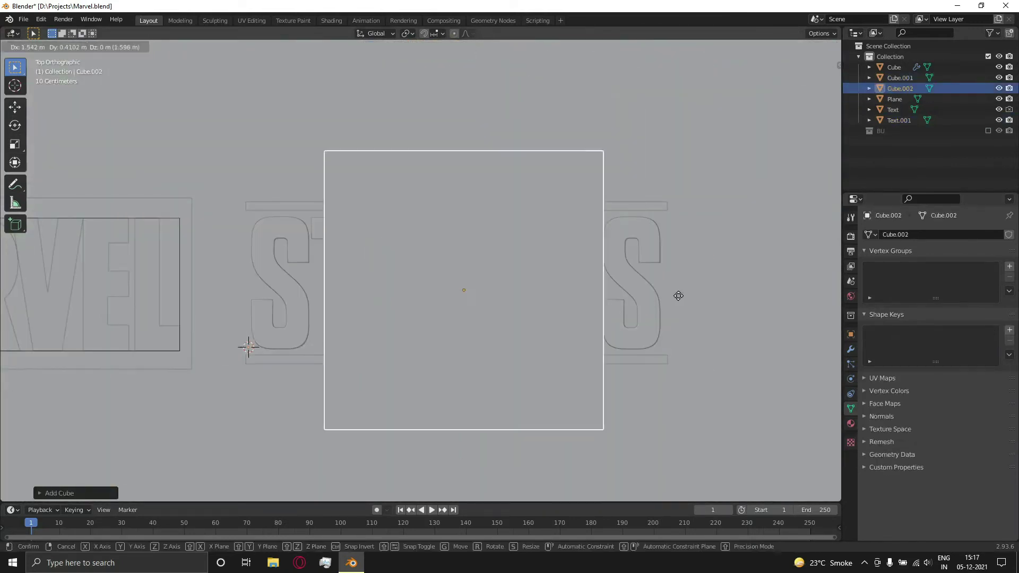
pyautogui.rightClick(678, 296)
pyautogui.press('Delete')
# Duplicate the STUDIOS bars in place and scale the copy's outer vertices along Y in Key 1 so its boxes cover the word
pyautogui.rightClick(632, 207)
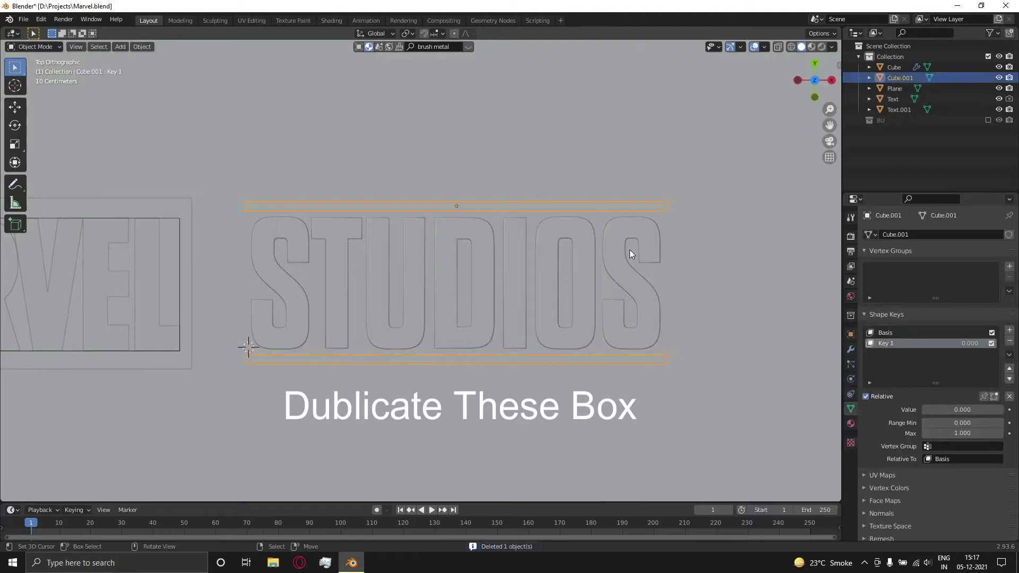
pyautogui.hotkey('shift', 'd')
pyautogui.rightClick(629, 250)
pyautogui.press('Tab')
pyautogui.hotkey('alt', 'z')
pyautogui.press('s')
pyautogui.press('y')
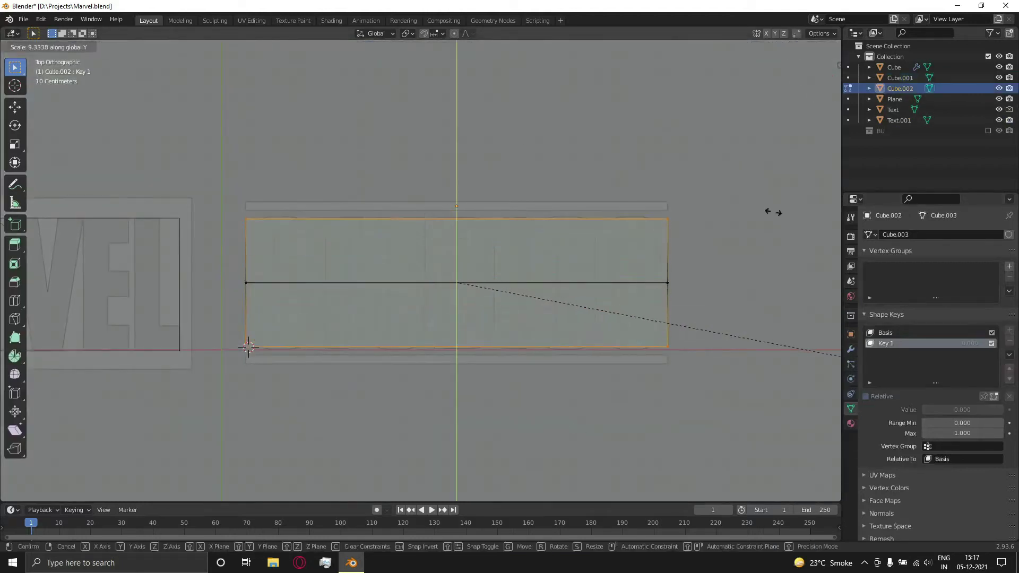
pyautogui.press('Escape')
pyautogui.press('Tab')
# Select the duplicated boxes with the STUDIOS text, cut them from the text with a Boolean and go back to frame 1
pyautogui.moveTo(480, 336); pyautogui.dragTo(550, 266, button='middle')
pyautogui.moveTo(620, 267); pyautogui.dragTo(555, 288, button='middle')
pyautogui.keyDown('shift'); pyautogui.click(453, 270); pyautogui.keyUp('shift')
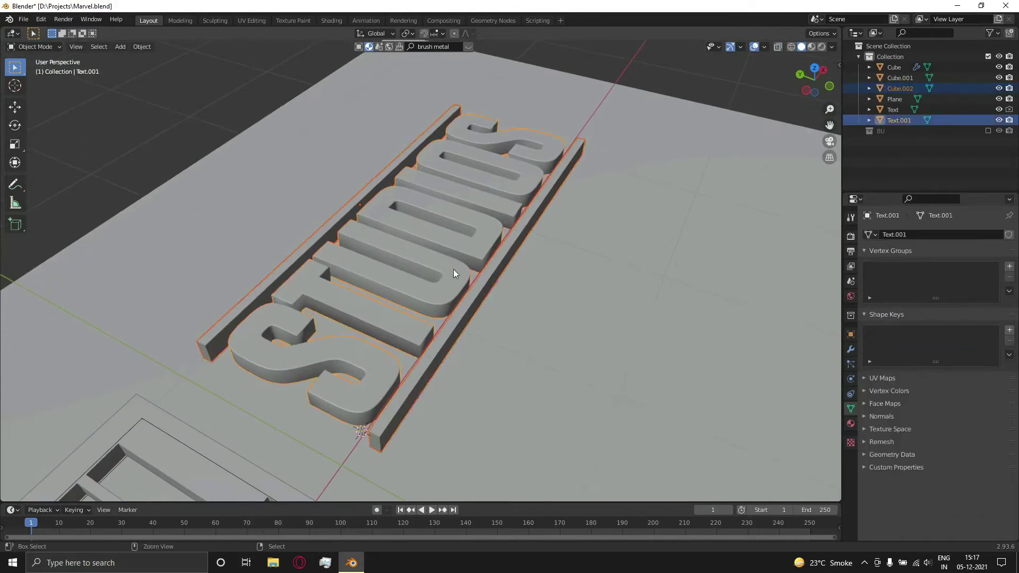
pyautogui.moveTo(455, 271); pyautogui.dragTo(408, 361, button='middle')
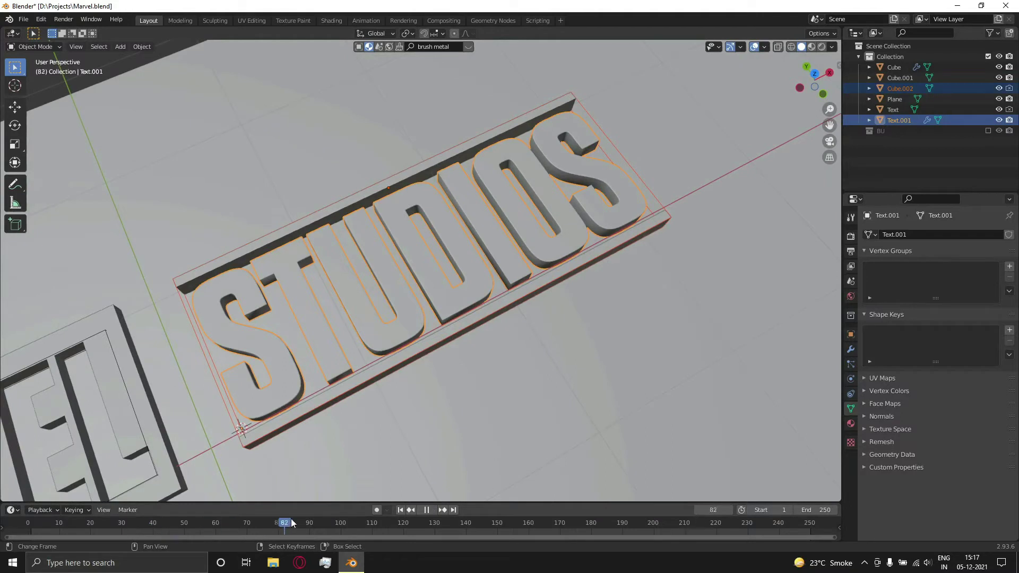
pyautogui.hotkey('shift', 'Left')
pyautogui.moveTo(253, 417); pyautogui.dragTo(342, 361, button='middle')
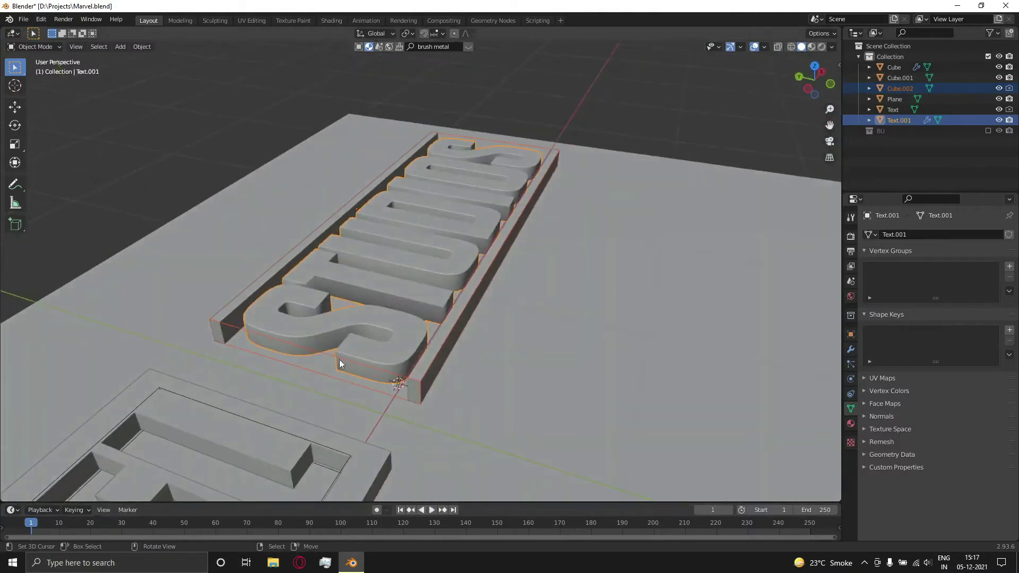
# Sweep the cutter boxes' Key 1 value up to 1.000 and back to 0 to check the STUDIOS cut, and save the project
pyautogui.click(366, 330)
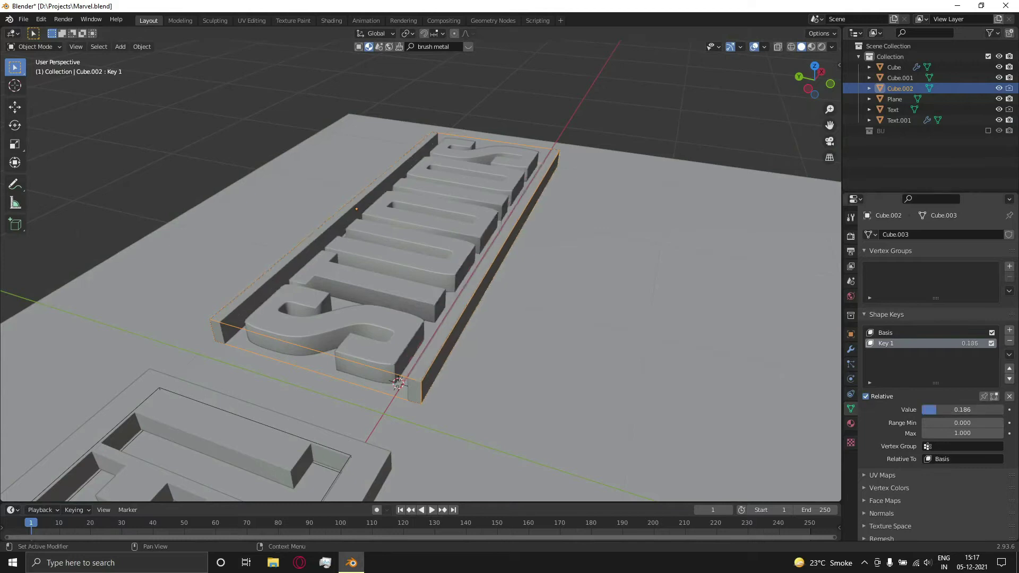
pyautogui.moveTo(936, 409); pyautogui.dragTo(974, 410)
pyautogui.moveTo(677, 329); pyautogui.dragTo(662, 379, button='middle')
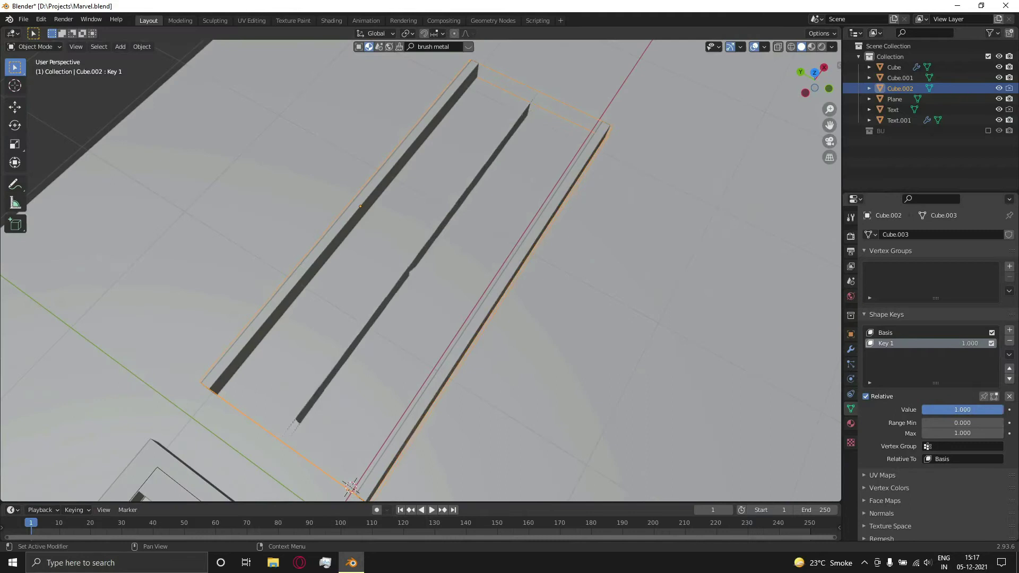
pyautogui.moveTo(1003, 410); pyautogui.dragTo(922, 410)
pyautogui.scroll(-4, 472, 311)
pyautogui.moveTo(526, 363); pyautogui.dragTo(578, 225, button='middle')
pyautogui.hotkey('ctrl', 's')
# Deselect everything, add a Plain Axes empty between the MARVEL and STUDIOS plates, and scale it
pyautogui.hotkey('alt', 'a')
pyautogui.scroll(2, 590, 240)
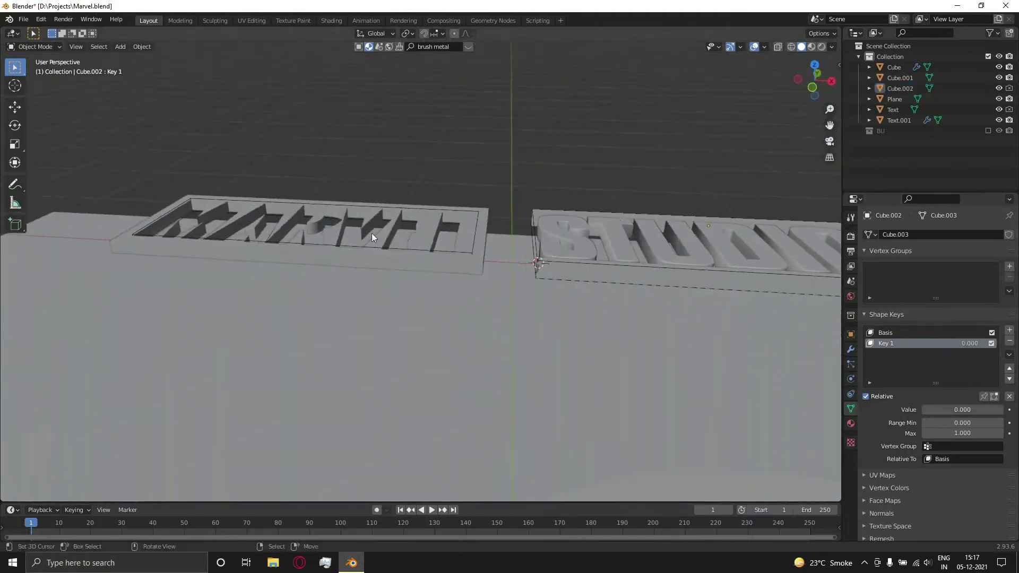
pyautogui.hotkey('shift', 'a')
pyautogui.moveTo(518, 291)
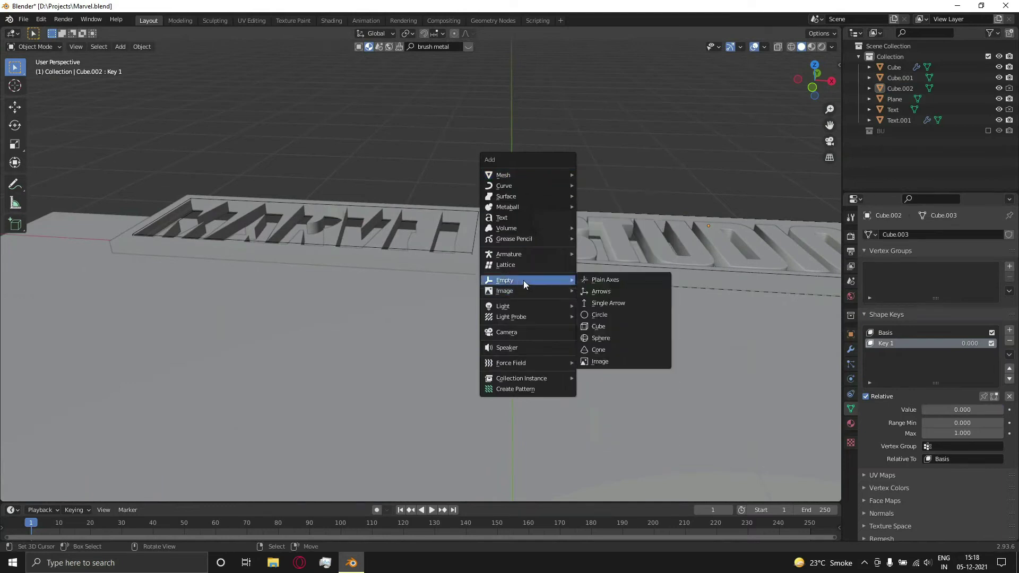
pyautogui.click(610, 282)
pyautogui.moveTo(612, 287); pyautogui.dragTo(680, 314, button='middle')
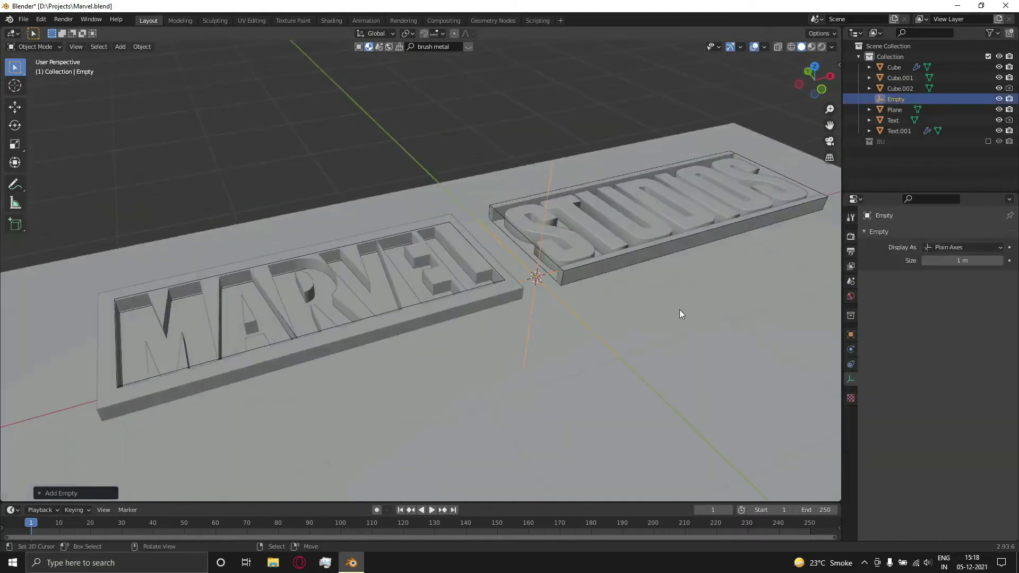
pyautogui.click(597, 297)
pyautogui.moveTo(597, 297); pyautogui.dragTo(568, 275, button='middle')
# Add a camera facing the logo from the front and move it back along the Y axis
pyautogui.hotkey('shift', 'a')
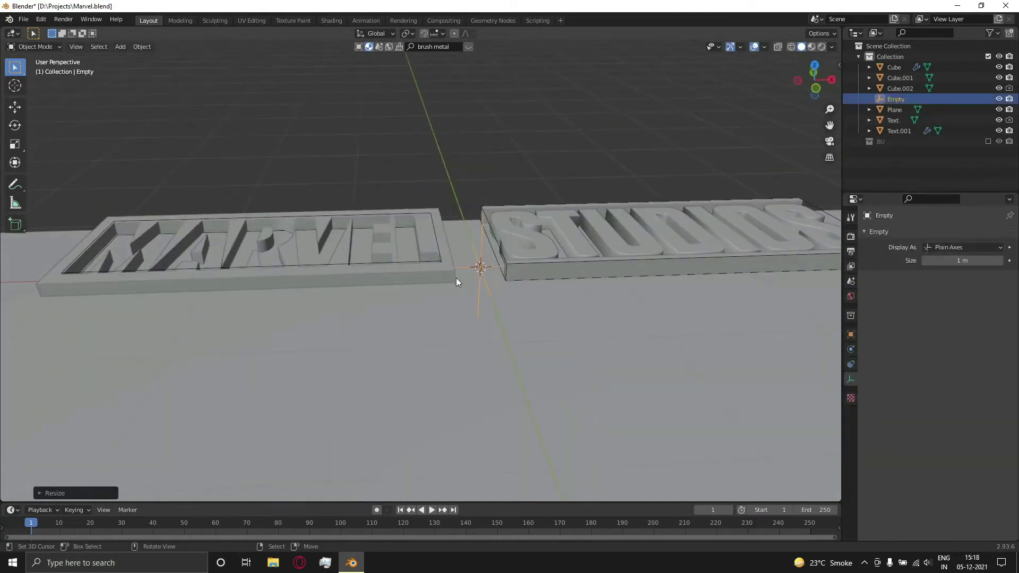
pyautogui.press('`')
pyautogui.click(413, 190)
pyautogui.hotkey('shift', 'a')
pyautogui.click(546, 251)
pyautogui.moveTo(547, 221); pyautogui.dragTo(533, 237, button='middle')
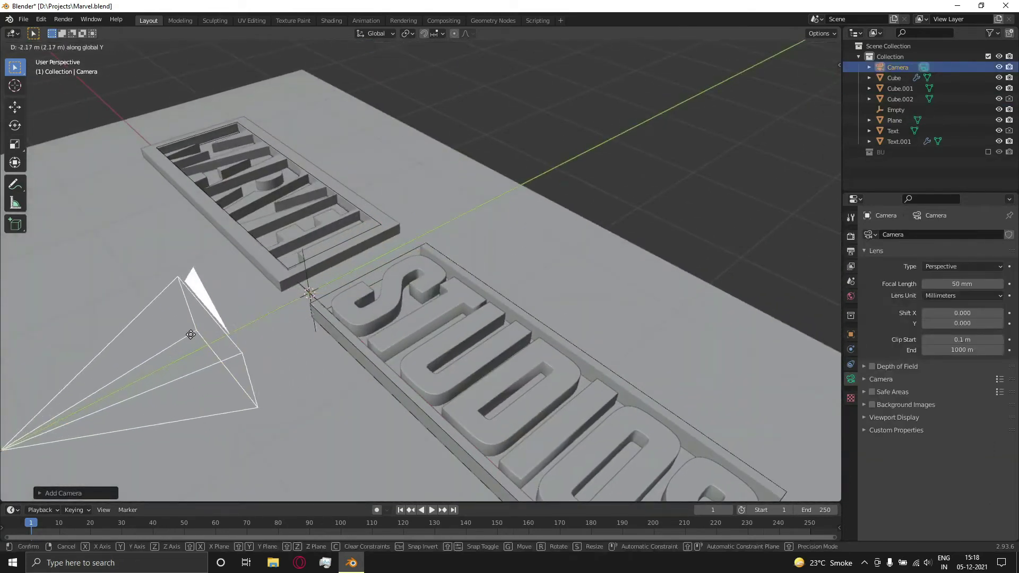
# Parent the camera to the empty
pyautogui.keyDown('shift'); pyautogui.click(308, 287); pyautogui.keyUp('shift')
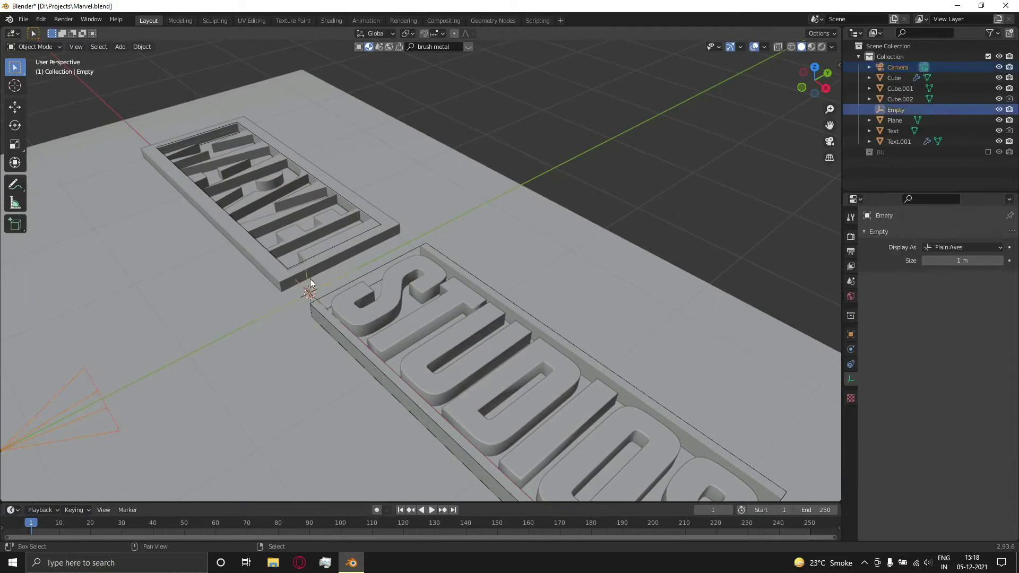
pyautogui.hotkey('ctrl', 'p')
pyautogui.click(310, 279)
pyautogui.click(320, 285)
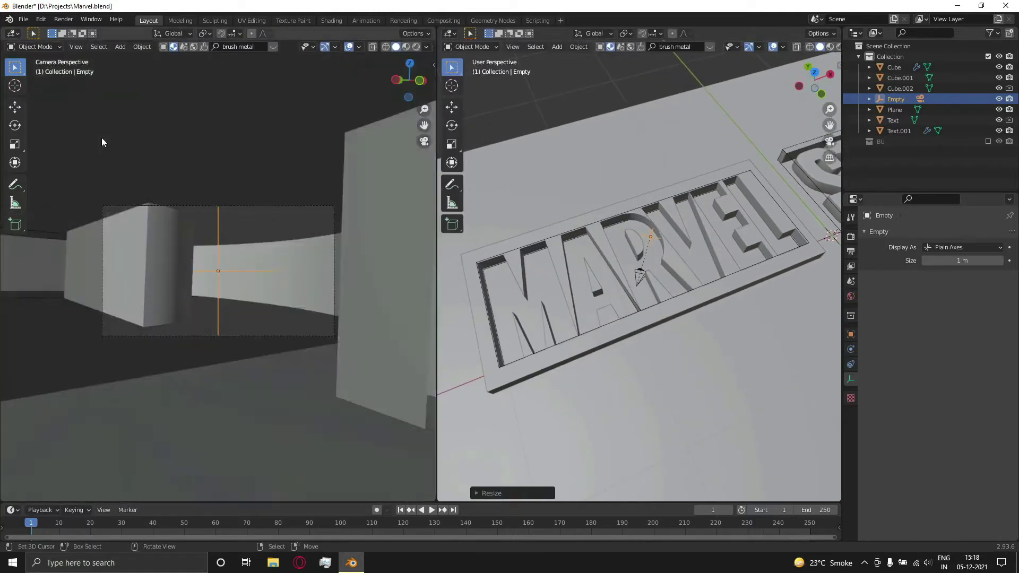
# Make the area outside the camera frame fully opaque and move the empty along Z for a close shot inside the R
pyautogui.click(894, 417)
pyautogui.moveTo(945, 494); pyautogui.dragTo(1002, 494)
pyautogui.rightClick(658, 235)
pyautogui.scroll(2, 659, 236)
pyautogui.moveTo(660, 237)
pyautogui.mouseDown(button='middle')
pyautogui.moveTo(695, 208)
pyautogui.moveTo(642, 287)
pyautogui.moveTo(649, 230)
pyautogui.mouseUp(button='middle')
pyautogui.rightClick(641, 287)
pyautogui.press('z')
pyautogui.press('Escape')
pyautogui.press('g')
pyautogui.press('z')
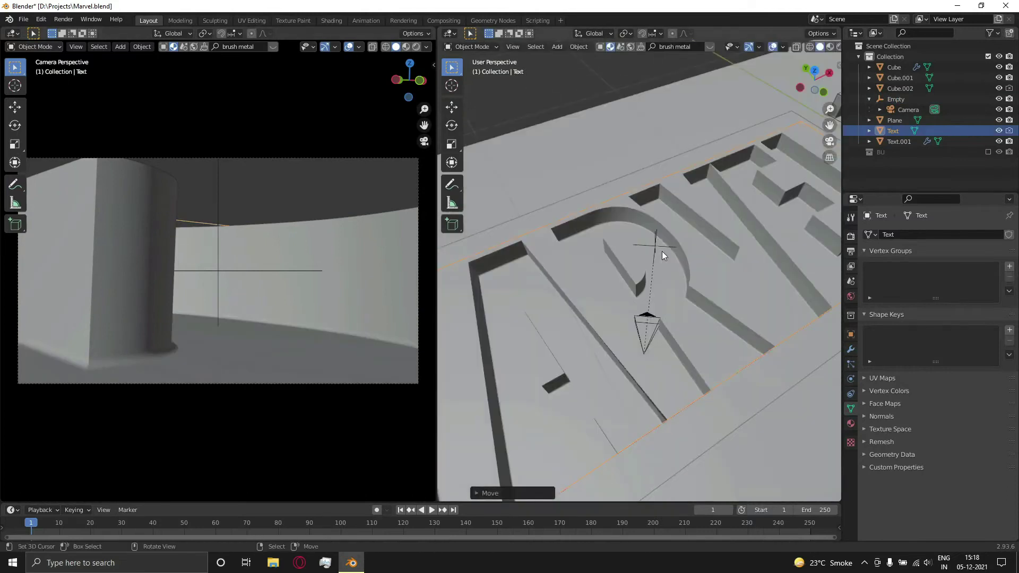
pyautogui.click(661, 250)
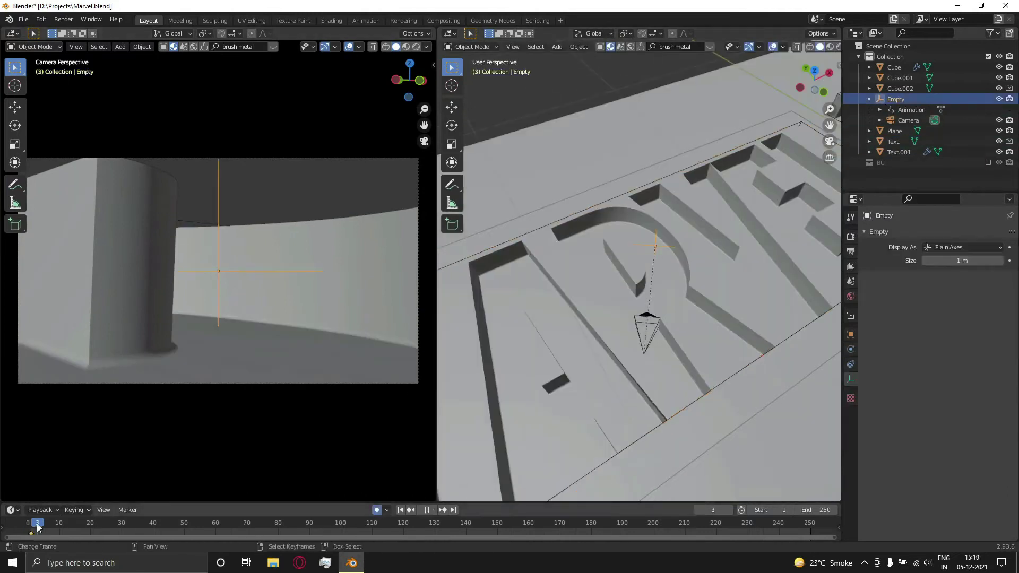
# With the empty keyed at frame 1, rotate it about Z at frame 40 for a second camera keyframe
pyautogui.click(376, 510)
pyautogui.press('KP_0')
pyautogui.press('KP_7')
pyautogui.moveTo(675, 292); pyautogui.dragTo(685, 265, button='middle')
pyautogui.press('s')
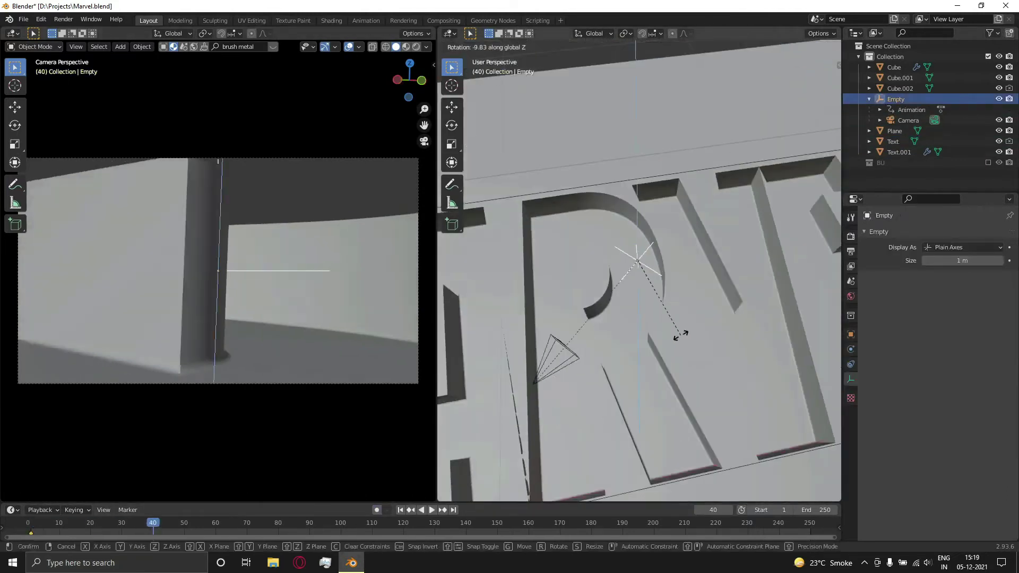
pyautogui.rightClick(694, 326)
pyautogui.hotkey('ctrl', 'z')
pyautogui.hotkey('ctrl', 'z')
# Go to frame 80, rotate the empty so the camera looks down into the R, and keyframe it
pyautogui.moveTo(157, 523); pyautogui.dragTo(277, 525)
pyautogui.press('r')
pyautogui.click(727, 372)
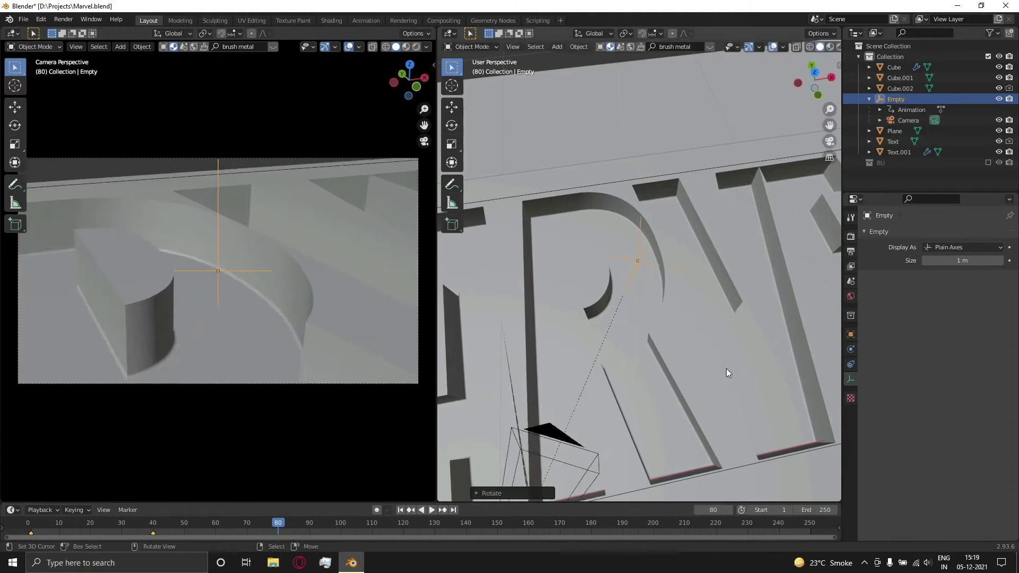
pyautogui.click(754, 350)
# At frame 120, tilt the empty about its local X, scale it and move it horizontally towards STUDIOS
pyautogui.press('r')
pyautogui.press('x')
pyautogui.press('x')
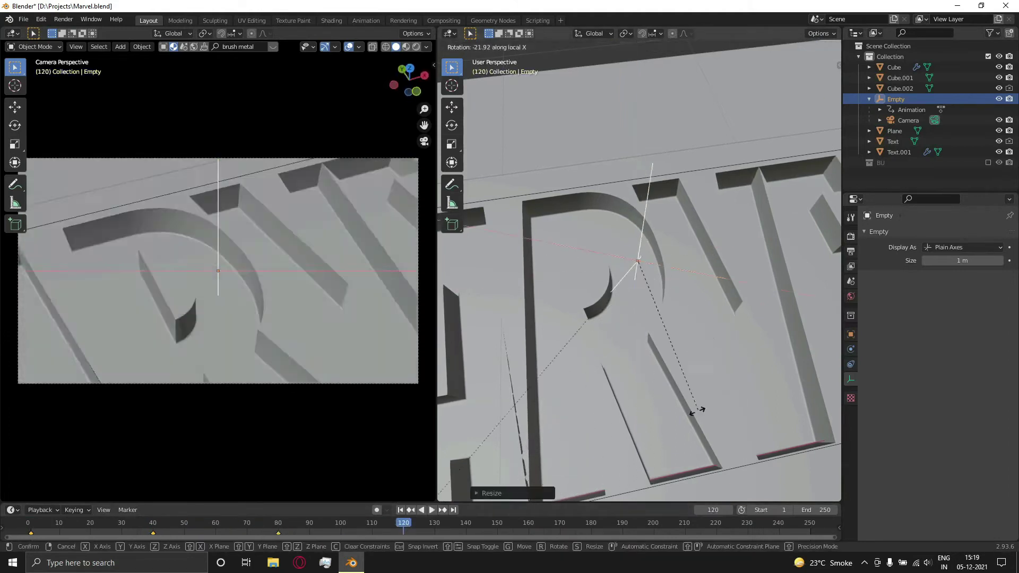
pyautogui.click(700, 409)
pyautogui.press('s')
pyautogui.click(721, 424)
pyautogui.press('g')
pyautogui.hotkey('shift', 'z')
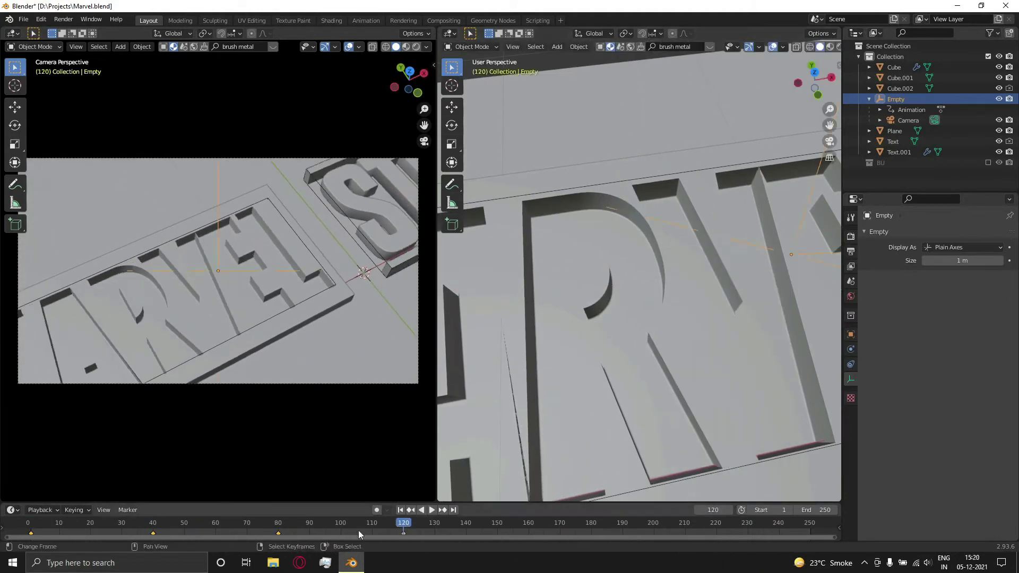
# Play the camera animation from frame 1 to check the movement
pyautogui.moveTo(358, 530); pyautogui.dragTo(31, 516)
pyautogui.press('space')
pyautogui.press('space')
pyautogui.moveTo(432, 534); pyautogui.dragTo(94, 516)
# Adjust the empty's position and scale, keyframe it, and replay the camera animation
pyautogui.press('g')
pyautogui.click(662, 341)
pyautogui.press('s')
pyautogui.click(653, 367)
pyautogui.press('i')
pyautogui.press('space')
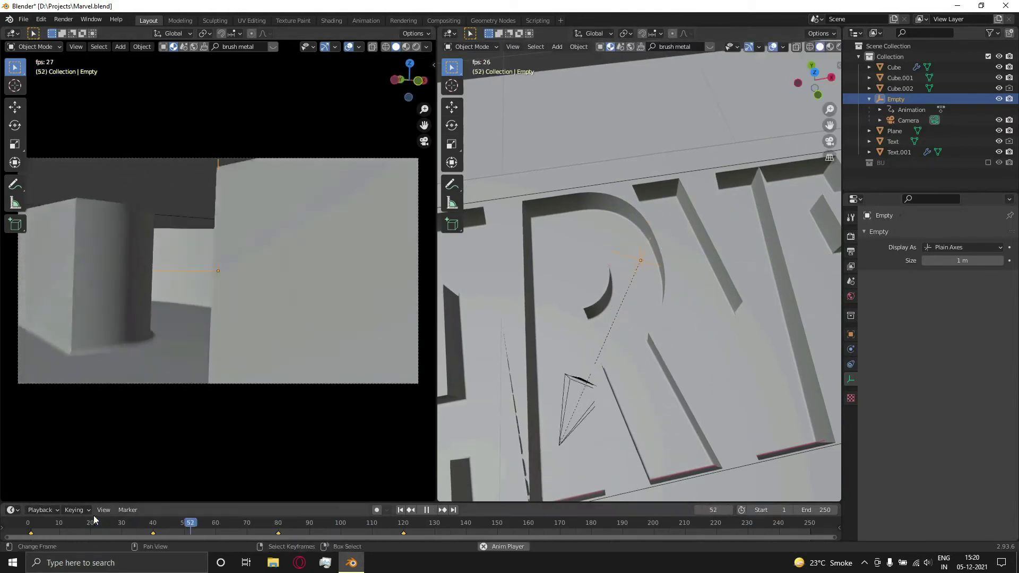
# At frame 170, clear the empty's rotation, set it to frame both words from directly above, keyframe it and play back
pyautogui.hotkey('alt', 'g')
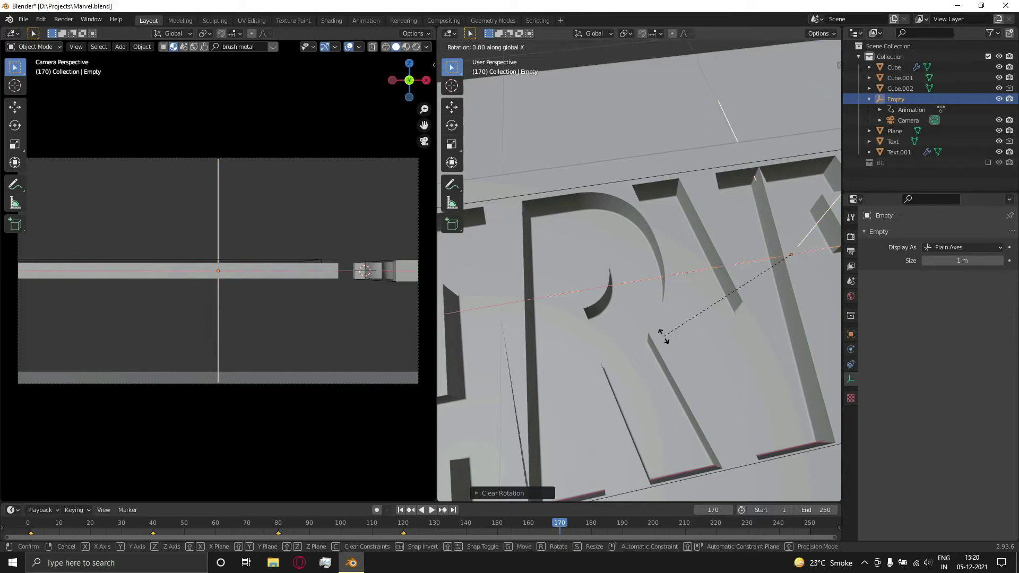
pyautogui.click(604, 337)
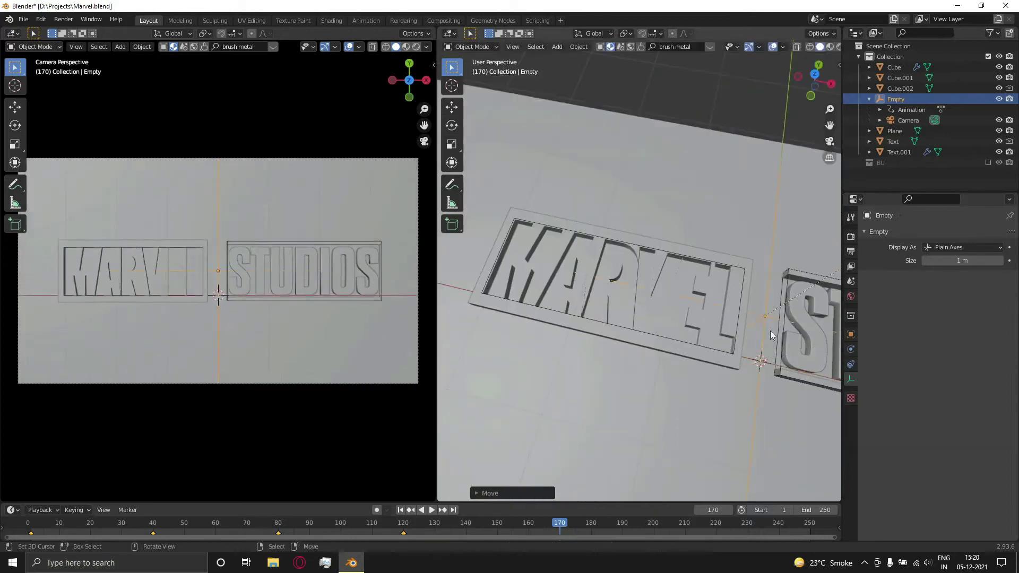
pyautogui.moveTo(442, 524); pyautogui.dragTo(323, 521)
pyautogui.press('space')
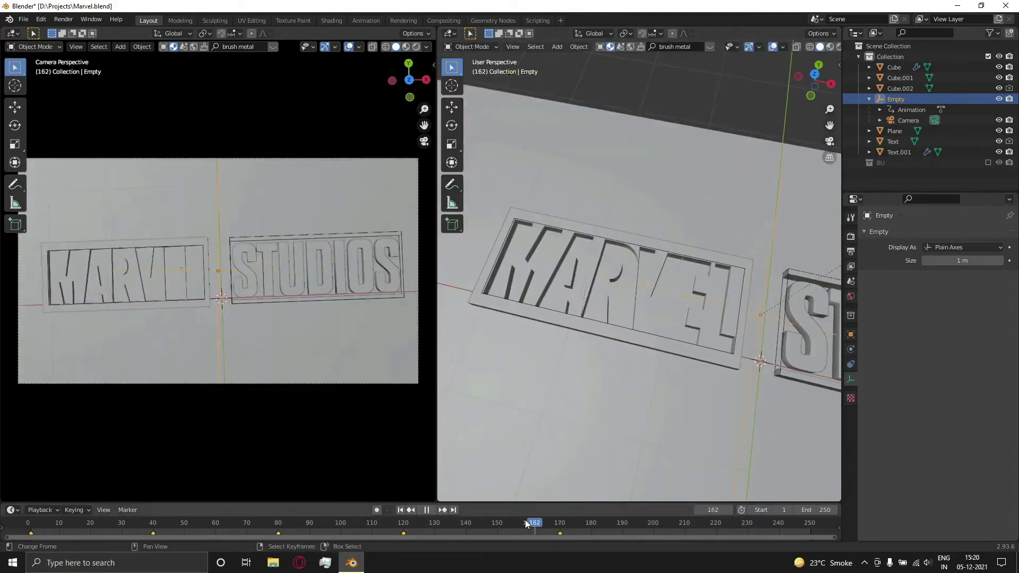
pyautogui.press('space')
# Keyframe Key 1 on the cutter boxes and STUDIOS bars, taking the bars from 1.000 at frame 90 to 0.000 at frame 160
pyautogui.click(779, 374)
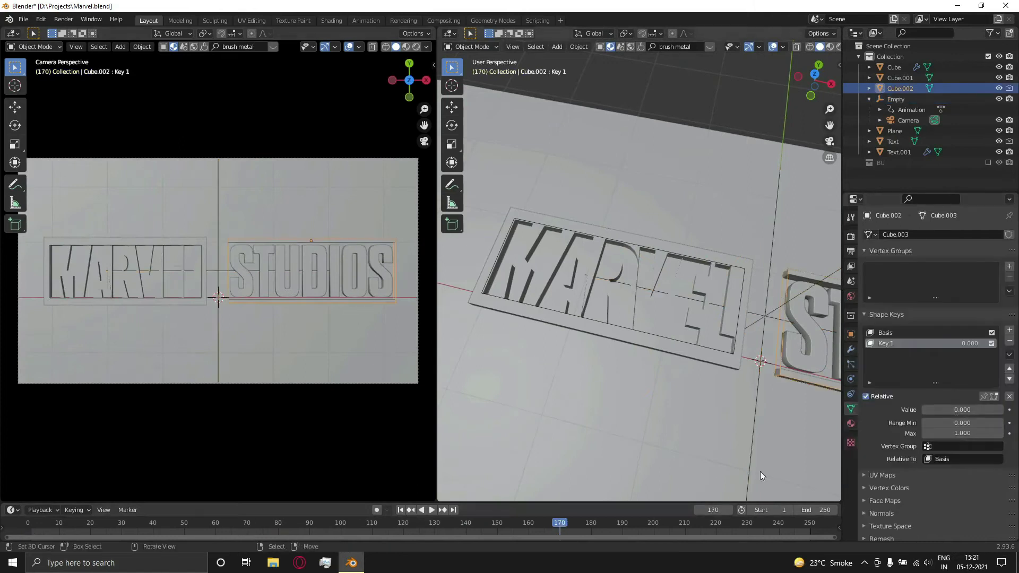
pyautogui.moveTo(391, 520); pyautogui.dragTo(500, 527)
pyautogui.rightClick(807, 380)
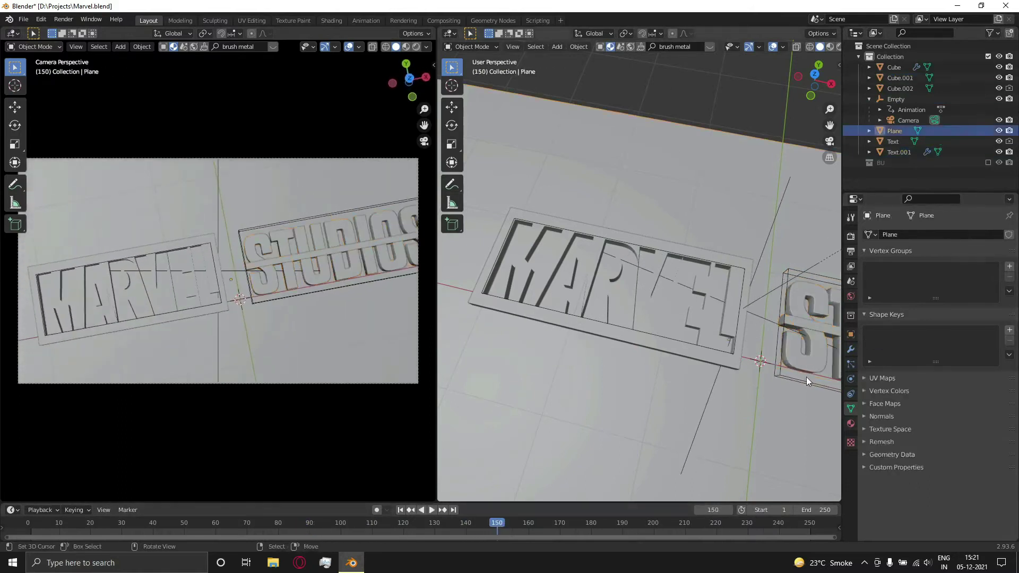
pyautogui.rightClick(803, 382)
pyautogui.click(528, 524)
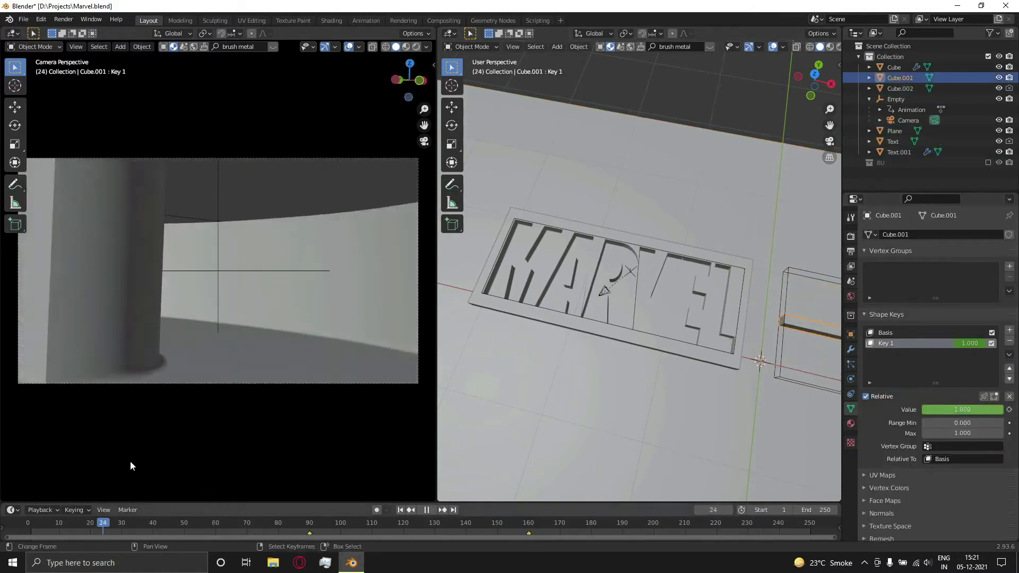
# Scrub through the timeline to check the STUDIOS reveal and save the project
pyautogui.click(399, 522)
pyautogui.moveTo(400, 523); pyautogui.dragTo(473, 516)
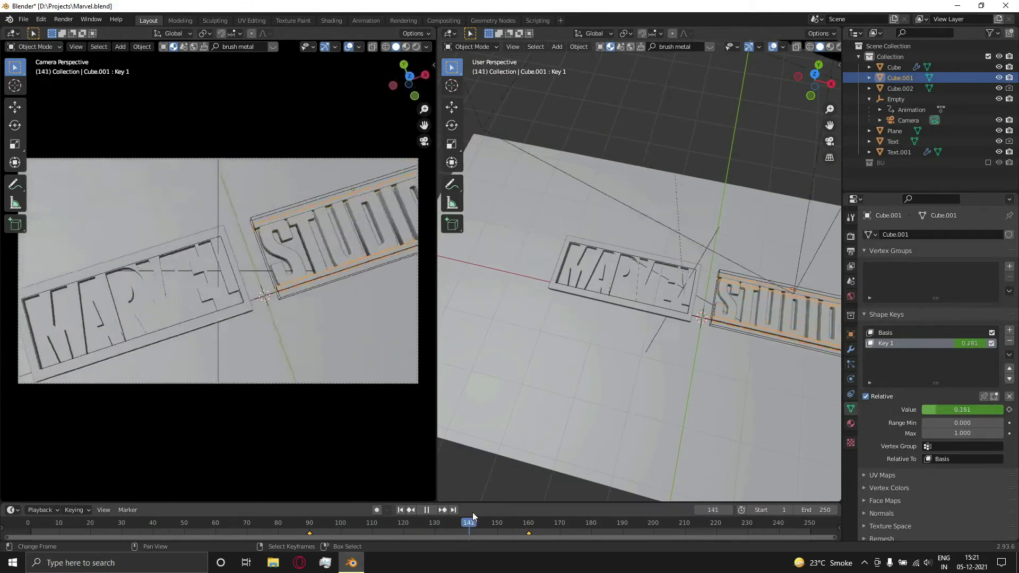
pyautogui.moveTo(553, 519); pyautogui.dragTo(529, 521)
# Switch the viewport to Material Preview and inspect the logo up close
pyautogui.press('z')
pyautogui.click(588, 335)
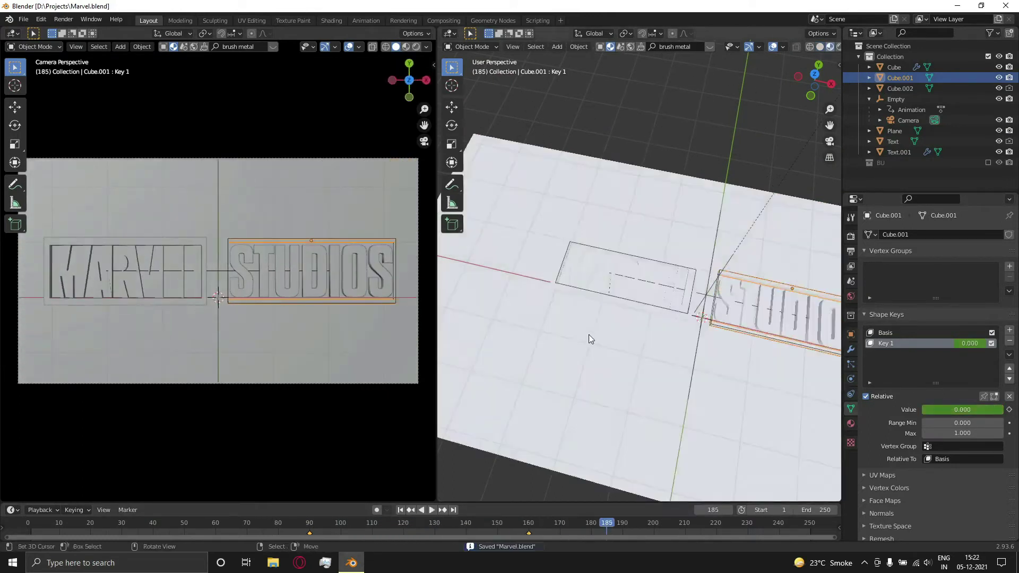
pyautogui.scroll(10, 665, 336)
pyautogui.moveTo(665, 335); pyautogui.dragTo(589, 249, button='middle')
pyautogui.scroll(-6, 632, 346)
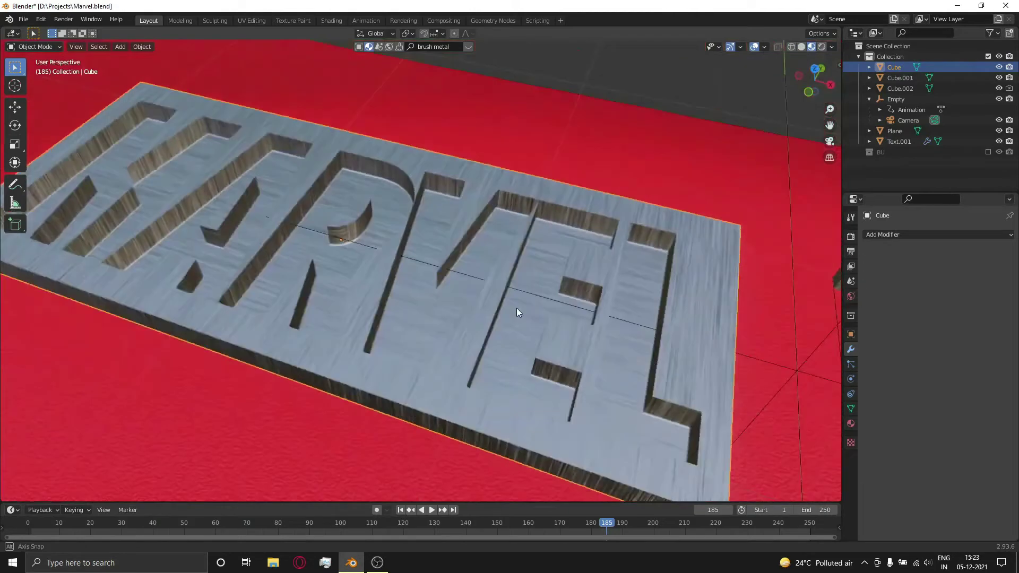
# Separate the side-wall faces of the R's inner island from the MARVEL plate and select the new object
pyautogui.moveTo(517, 307)
pyautogui.mouseDown(button='middle')
pyautogui.moveTo(466, 266)
pyautogui.moveTo(528, 300)
pyautogui.mouseUp(button='middle')
pyautogui.scroll(2, 467, 266)
pyautogui.press('3')
pyautogui.hotkey('alt', 'a')
pyautogui.scroll(5, 478, 287)
pyautogui.keyDown('alt'); pyautogui.click(467, 298); pyautogui.keyUp('alt')
pyautogui.moveTo(467, 298); pyautogui.dragTo(552, 203, button='middle')
pyautogui.scroll(7, 339, 264)
pyautogui.scroll(-5, 339, 264)
pyautogui.scroll(4, 394, 267)
pyautogui.scroll(-3, 605, 229)
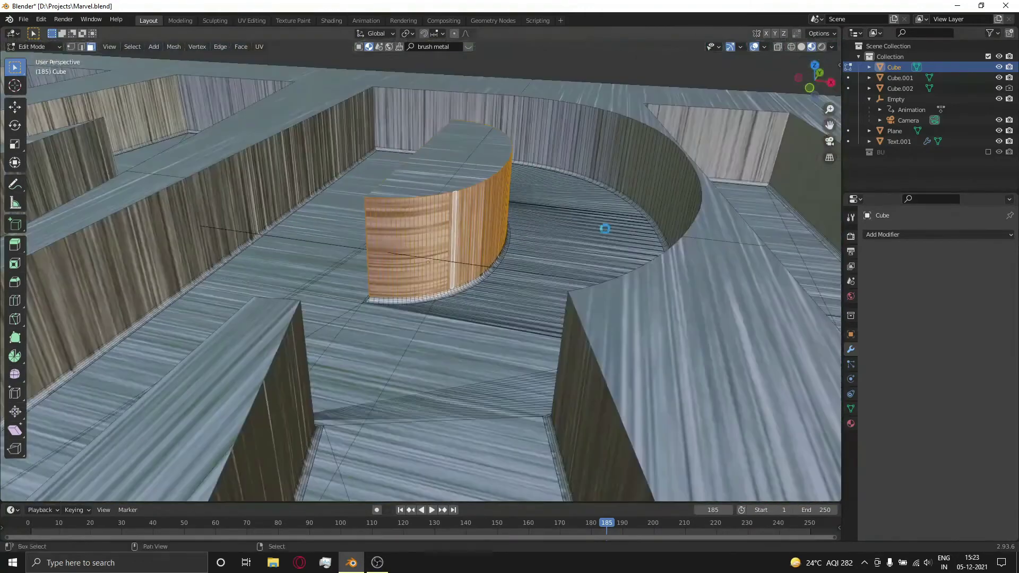
pyautogui.click(606, 230)
pyautogui.press('Tab')
pyautogui.click(499, 243)
pyautogui.press('s')
pyautogui.rightClick(553, 241)
pyautogui.moveTo(446, 233); pyautogui.dragTo(487, 264, button='middle')
pyautogui.press('g')
pyautogui.rightClick(540, 227)
# Open the Shading workspace and isolate the separated R wall in local view
pyautogui.click(331, 20)
pyautogui.click(524, 132)
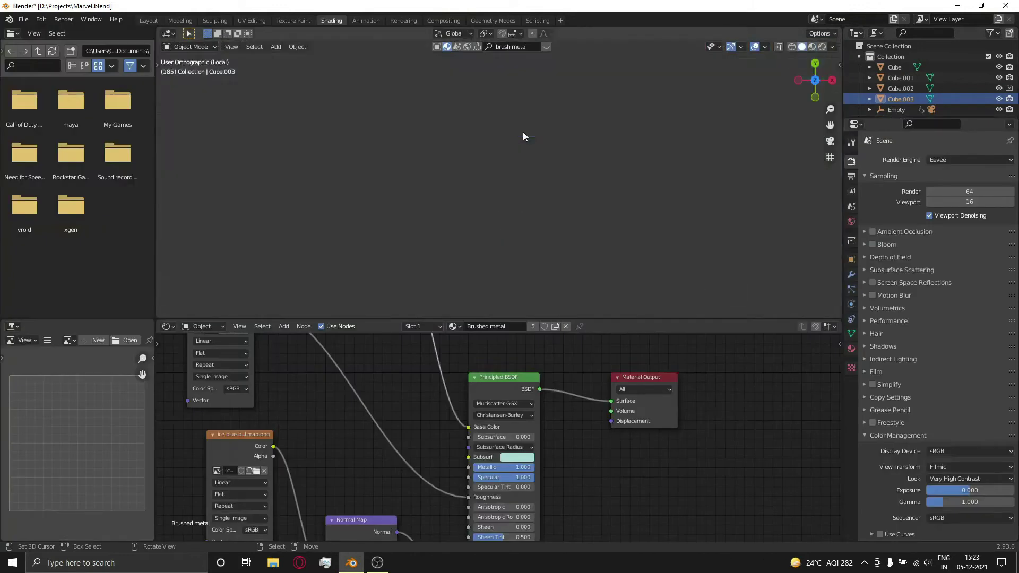
pyautogui.moveTo(604, 231); pyautogui.dragTo(631, 135, button='middle')
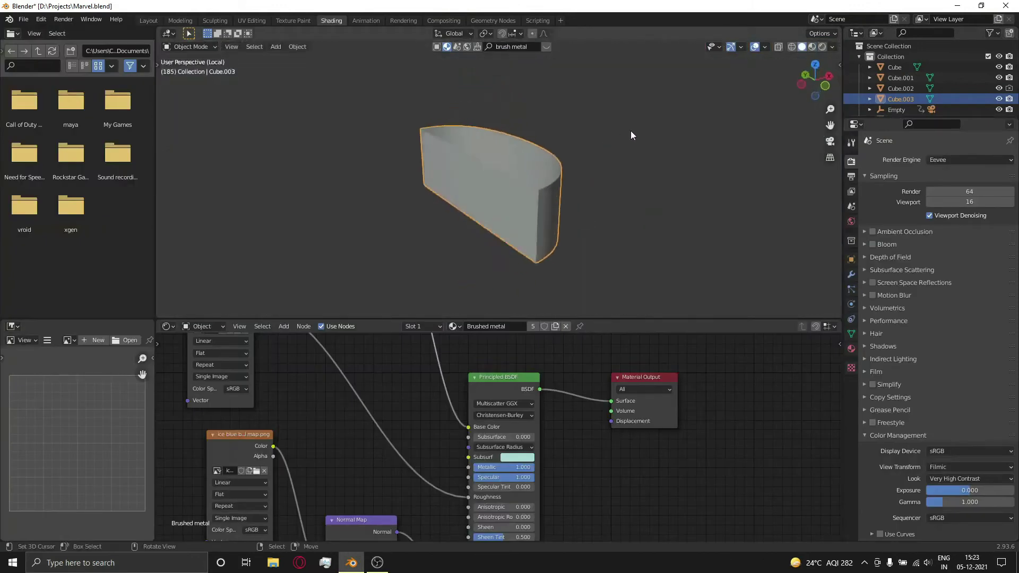
# Mark the R wall's two vertical corner edges as UV seams
pyautogui.press('a')
pyautogui.moveTo(632, 191); pyautogui.dragTo(537, 205, button='middle')
pyautogui.scroll(2, 483, 189)
pyautogui.click(533, 206)
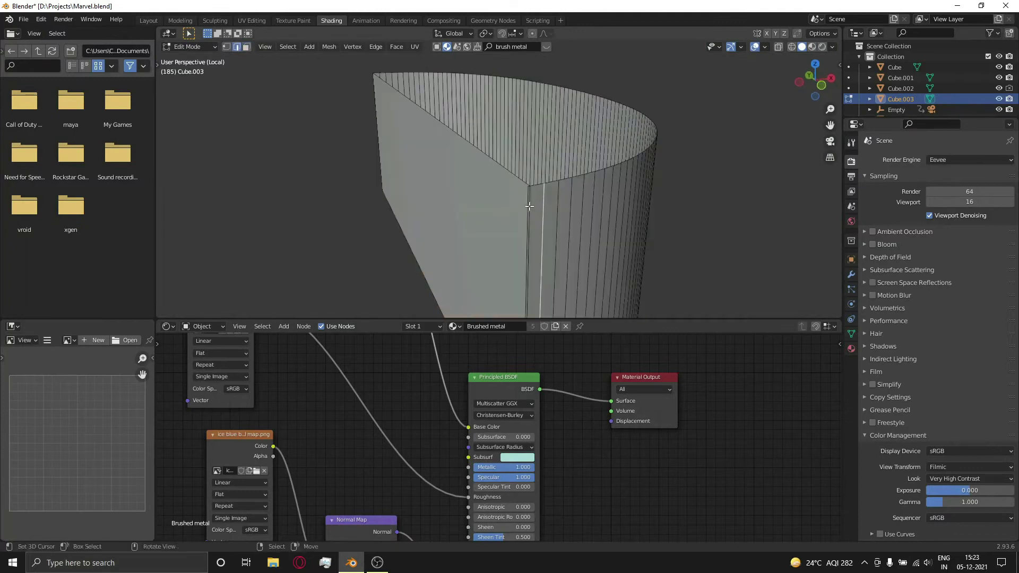
pyautogui.moveTo(369, 171)
pyautogui.mouseDown(button='middle')
pyautogui.moveTo(528, 159)
pyautogui.moveTo(354, 166)
pyautogui.mouseUp(button='middle')
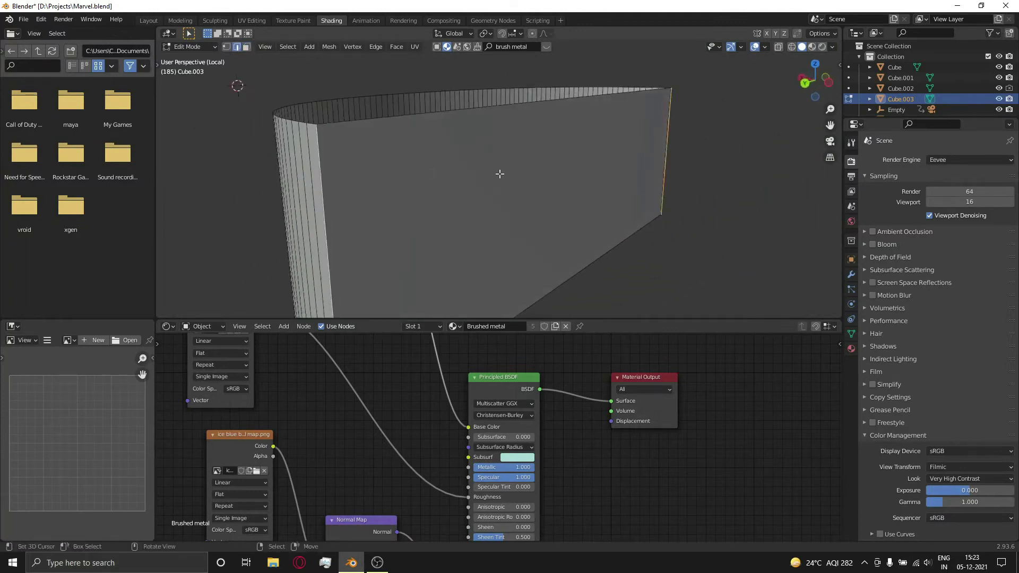
pyautogui.press('u')
pyautogui.click(485, 274)
# Show the R wall in Material Preview and replace its Brushed metal material with a new one
pyautogui.moveTo(594, 246)
pyautogui.mouseDown(button='middle')
pyautogui.moveTo(482, 232)
pyautogui.moveTo(469, 221)
pyautogui.moveTo(525, 198)
pyautogui.moveTo(520, 235)
pyautogui.mouseUp(button='middle')
pyautogui.press('Tab')
pyautogui.press('z')
pyautogui.click(527, 231)
pyautogui.click(566, 326)
pyautogui.click(511, 326)
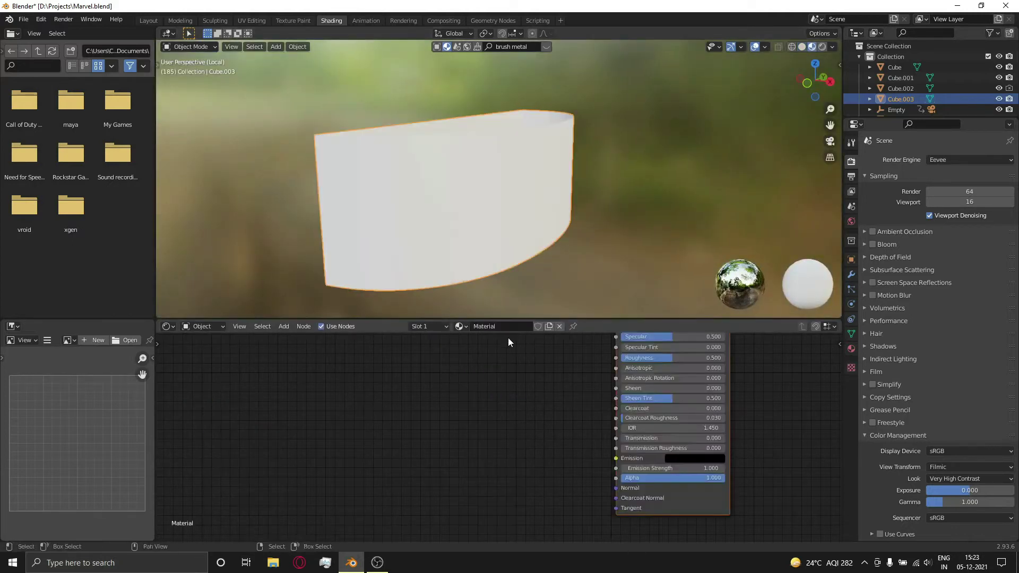
# Bring BG.0001.png from the Renders folder into the material as an image texture and connect it to Base Color
pyautogui.moveTo(503, 382); pyautogui.dragTo(481, 383, button='middle')
pyautogui.click(273, 563)
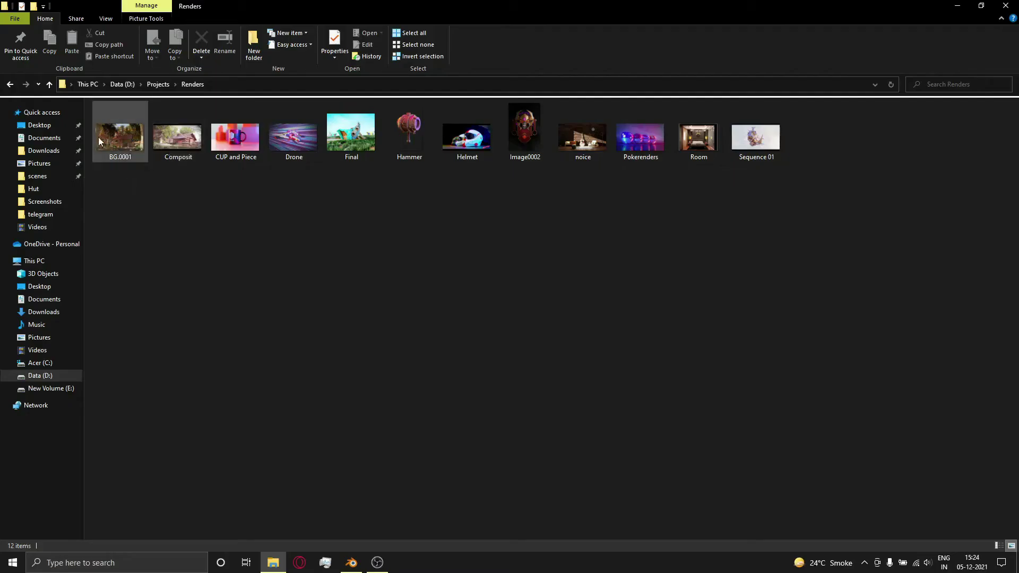
pyautogui.hotkey('alt', 'Tab')
pyautogui.moveTo(331, 278); pyautogui.dragTo(365, 381)
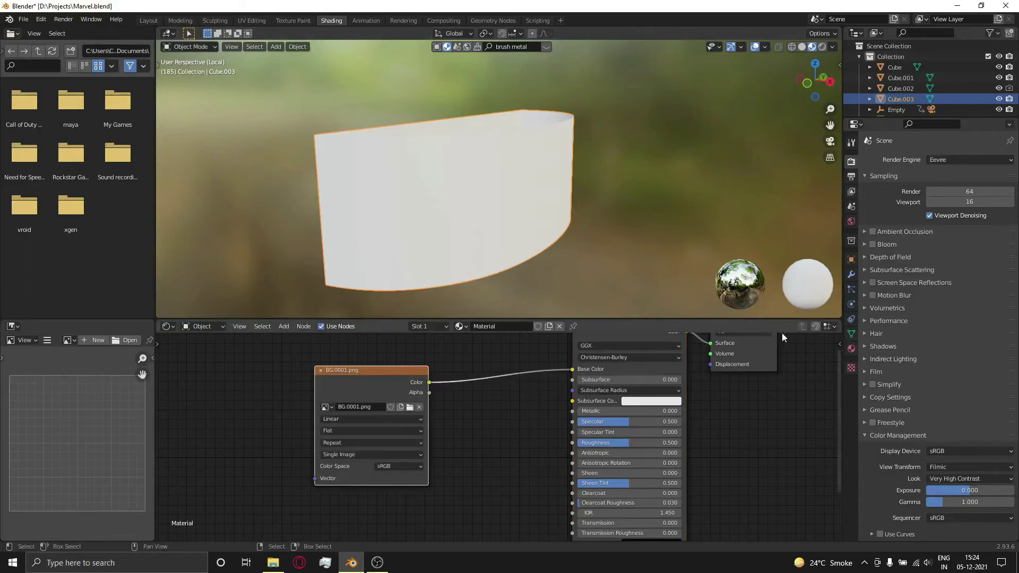
# Widen the image editor area, enter edit mode on the R wall and change that area to the UV Editor
pyautogui.moveTo(155, 373); pyautogui.dragTo(321, 373)
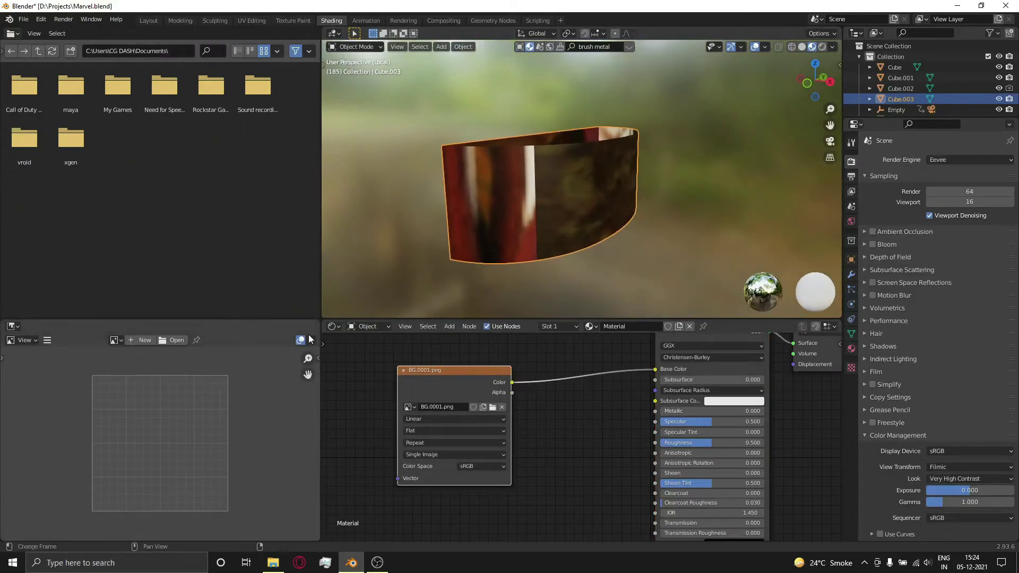
pyautogui.press('Tab')
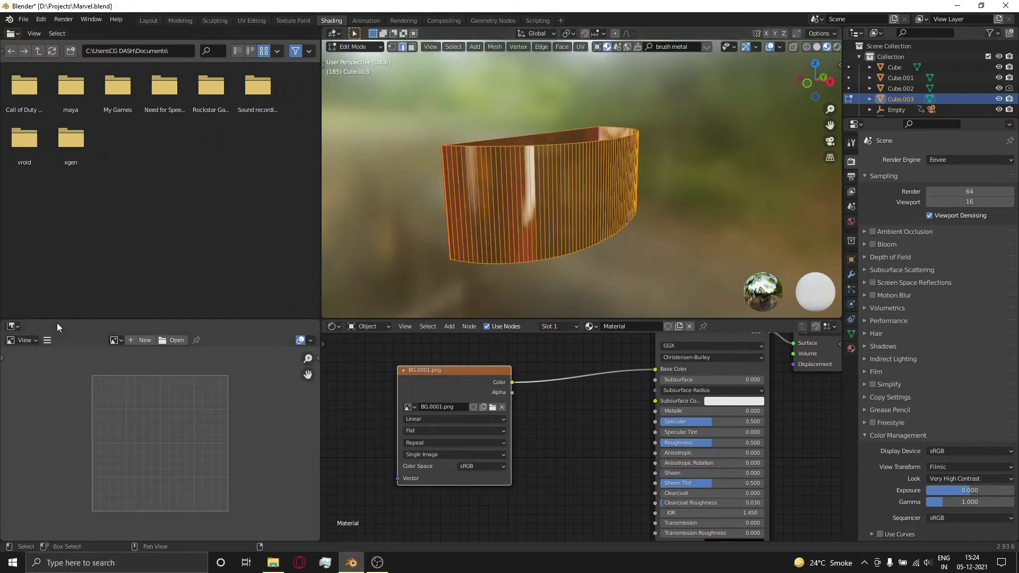
pyautogui.click(12, 326)
pyautogui.click(47, 380)
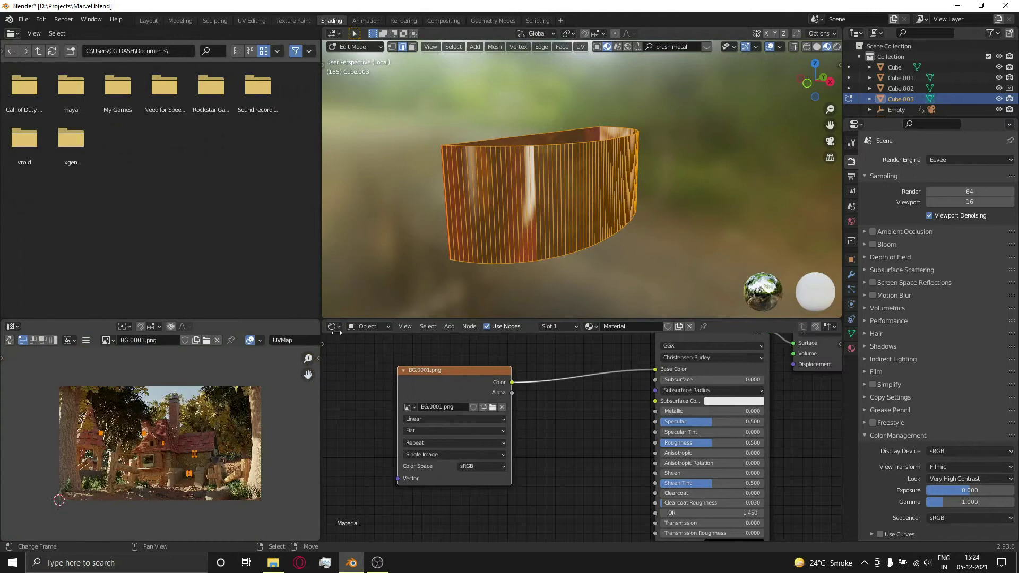
# Unwrap the R wall and rotate, scale and move its UVs over the house image
pyautogui.press('u')
pyautogui.click(557, 91)
pyautogui.moveTo(557, 91); pyautogui.dragTo(510, 248, button='middle')
pyautogui.press('r')
pyautogui.click(106, 486)
pyautogui.press('s')
pyautogui.press('g')
# Reposition and scale the R wall's UVs so the house image spreads across the curved surface
pyautogui.press('Tab')
pyautogui.moveTo(642, 217); pyautogui.dragTo(537, 222, button='middle')
pyautogui.press('Tab')
pyautogui.press('g')
pyautogui.click(221, 462)
pyautogui.press('s')
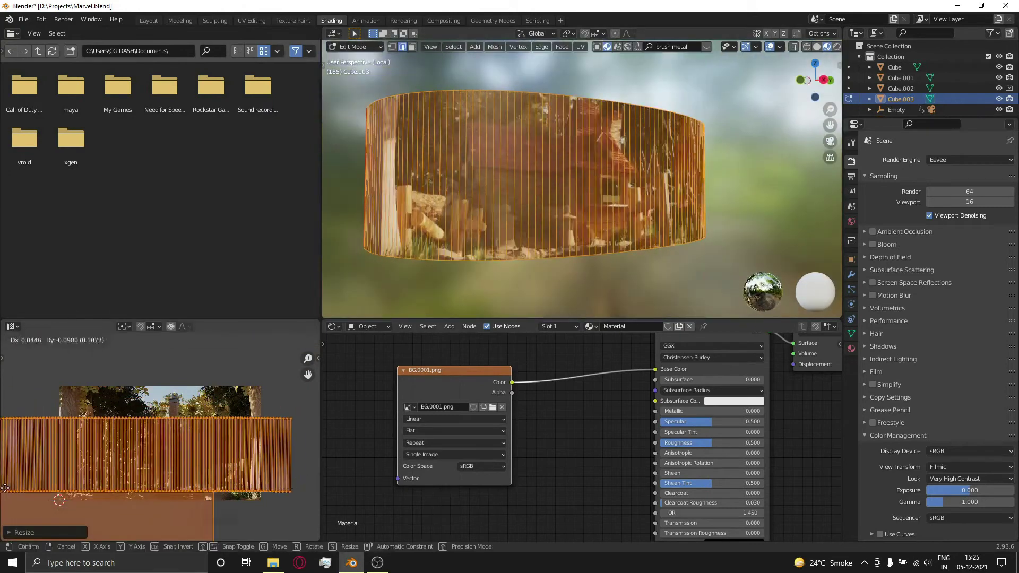
pyautogui.click(237, 458)
pyautogui.press('Tab')
# Set the house material's Roughness to 0.164
pyautogui.moveTo(593, 240); pyautogui.dragTo(639, 240, button='middle')
pyautogui.moveTo(710, 442); pyautogui.dragTo(678, 443)
pyautogui.moveTo(689, 428); pyautogui.dragTo(607, 365, button='middle')
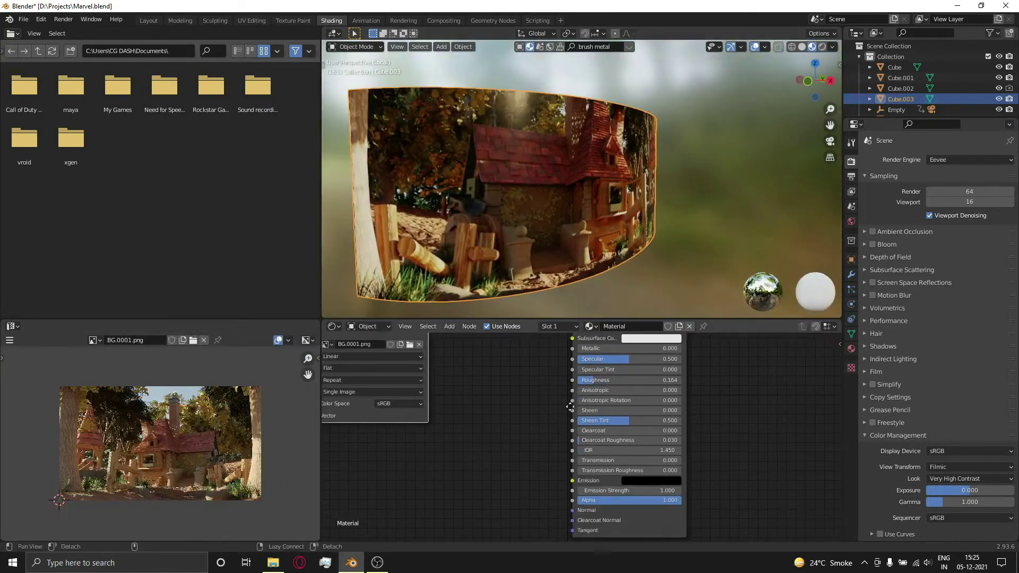
# Leave the isolated view and shrink/fatten the house-textured wall slightly off the inner surface of the R
pyautogui.press('KP_Divide')
pyautogui.press('KP_Decimal')
pyautogui.moveTo(597, 178); pyautogui.dragTo(655, 196, button='middle')
pyautogui.press('Tab')
pyautogui.hotkey('alt', 's')
pyautogui.click(665, 190)
pyautogui.press('Tab')
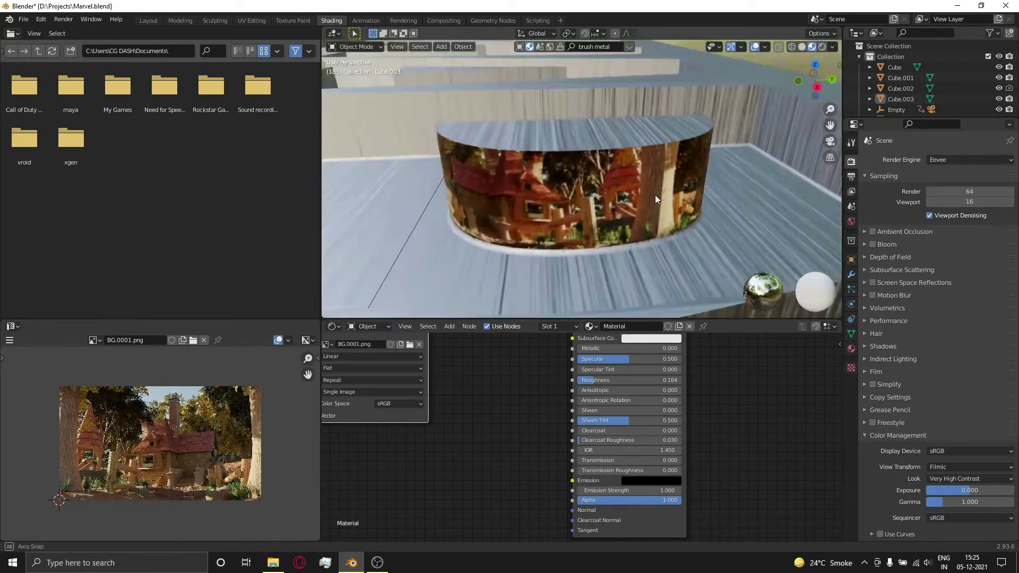
# Add Texture Coordinate and Mapping nodes to the house image texture and try shifting the mapping
pyautogui.scroll(-5, 584, 403)
pyautogui.hotkey('ctrl', 't')
pyautogui.scroll(6, 578, 419)
pyautogui.moveTo(570, 228); pyautogui.dragTo(568, 190, button='middle')
pyautogui.scroll(4, 568, 189)
pyautogui.moveTo(440, 408); pyautogui.dragTo(462, 408)
pyautogui.scroll(-7, 667, 152)
# Separate the outer curved and straight wall faces of the R into their own object and isolate it
pyautogui.moveTo(637, 117)
pyautogui.mouseDown(button='middle')
pyautogui.moveTo(667, 152)
pyautogui.moveTo(412, 204)
pyautogui.moveTo(596, 205)
pyautogui.moveTo(586, 166)
pyautogui.mouseUp(button='middle')
pyautogui.click(411, 204)
pyautogui.press('Tab')
pyautogui.keyDown('ctrl'); pyautogui.rightClick(412, 204); pyautogui.keyUp('ctrl')
pyautogui.keyDown('ctrl'); pyautogui.rightClick(596, 204); pyautogui.keyUp('ctrl')
pyautogui.press('p')
pyautogui.press('s')
pyautogui.press('Tab')
pyautogui.rightClick(586, 166)
pyautogui.press('KP_Divide')
# Mark the edge between the curved and straight sections of the wall strip as a seam and unwrap all faces
pyautogui.press('Tab')
pyautogui.scroll(5, 586, 163)
pyautogui.rightClick(675, 151)
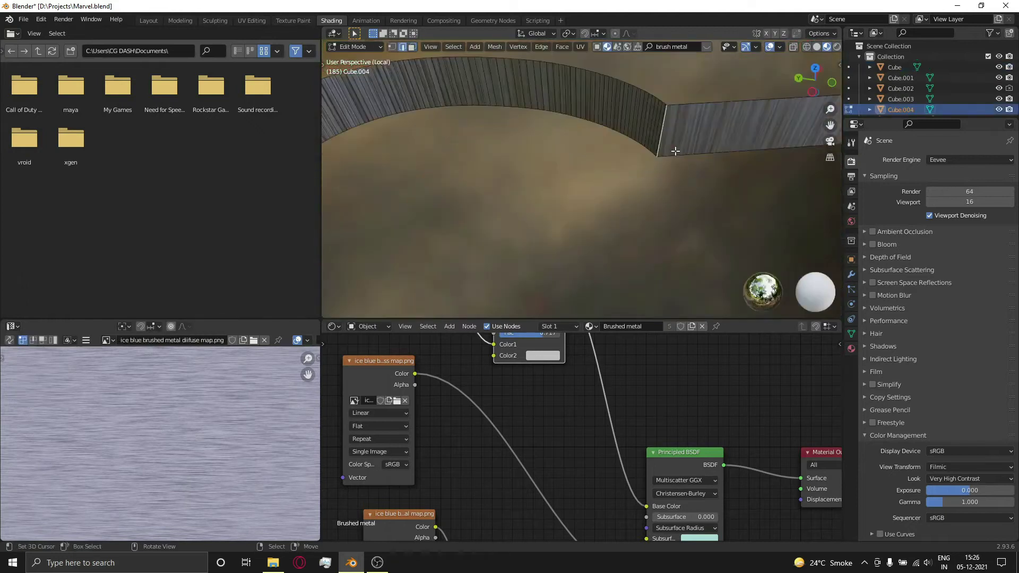
pyautogui.press('u')
pyautogui.click(653, 300)
pyautogui.press('a')
pyautogui.press('u')
pyautogui.click(653, 65)
pyautogui.press('Tab')
# Assign the house material to the wall strip, make it a single-user copy and replace its image with Helmet.png
pyautogui.click(589, 326)
pyautogui.click(627, 382)
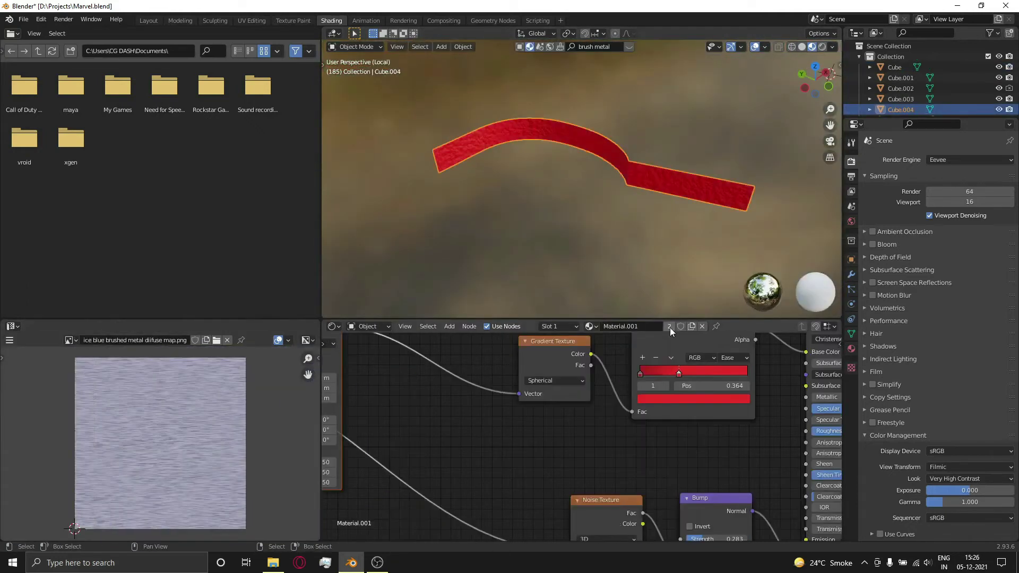
pyautogui.click(589, 327)
pyautogui.click(627, 361)
pyautogui.click(669, 328)
pyautogui.click(525, 425)
pyautogui.doubleClick(637, 189)
# Rotate all UVs of the wall strip by 90 degrees and enlarge them over the helmet image
pyautogui.press('Tab')
pyautogui.scroll(4, 255, 425)
pyautogui.press('a')
pyautogui.press('r')
pyautogui.press('9')
pyautogui.press('0')
pyautogui.press('Return')
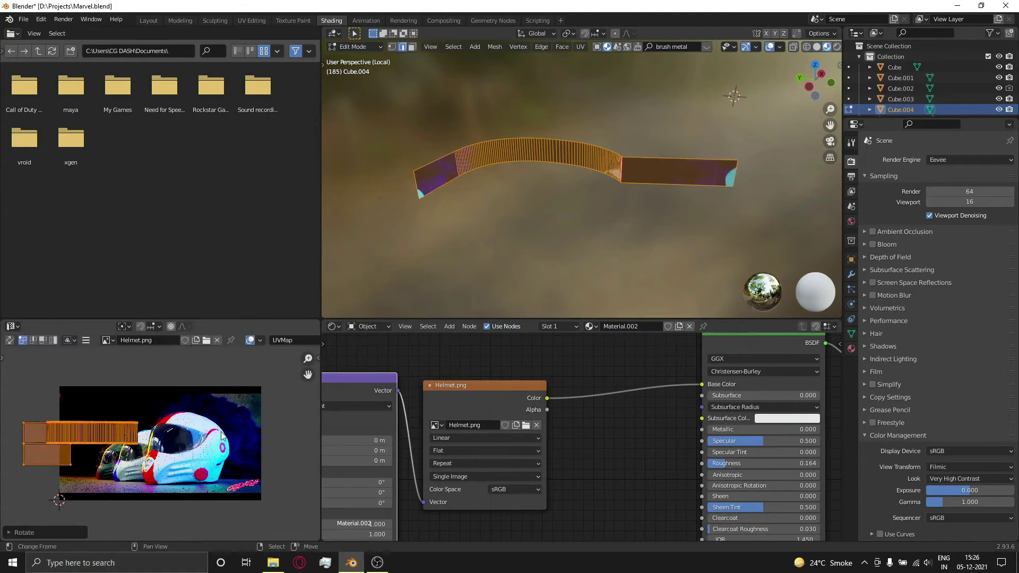
pyautogui.press('s')
pyautogui.click(278, 472)
# Scale the strip's UVs along Y, enlarge them further and move them over the helmets
pyautogui.moveTo(557, 212); pyautogui.dragTo(565, 196, button='middle')
pyautogui.press('s')
pyautogui.press('y')
pyautogui.click(175, 487)
pyautogui.press('s')
pyautogui.click(276, 480)
pyautogui.press('g')
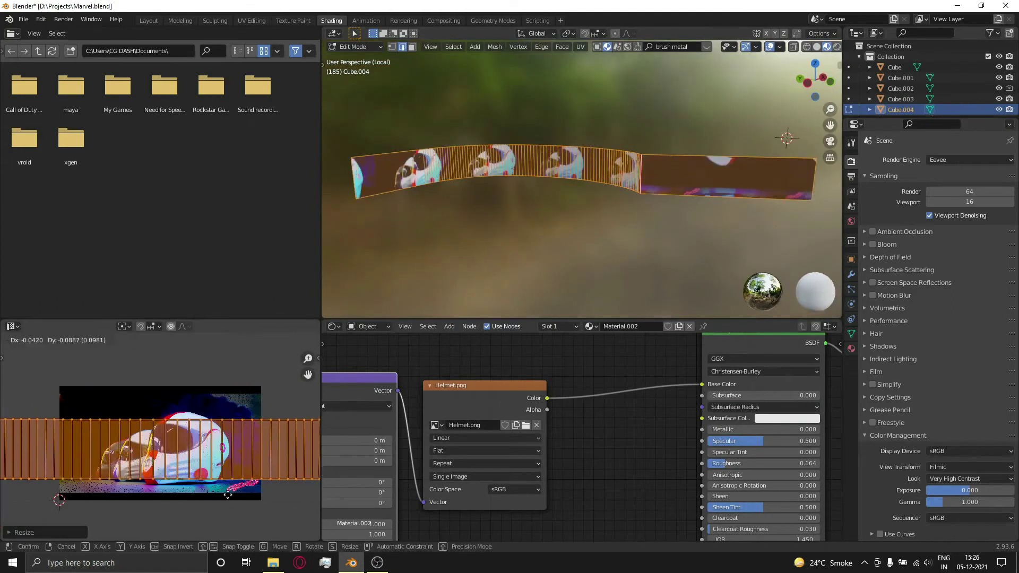
pyautogui.click(271, 456)
# Select the straight section's face and adjust its UVs so upright helmets repeat along it
pyautogui.press('Tab')
pyautogui.press('Tab')
pyautogui.press('3')
pyautogui.keyDown('shift'); pyautogui.moveTo(545, 241); pyautogui.dragTo(404, 247, button='middle'); pyautogui.keyUp('shift')
pyautogui.click(561, 185)
pyautogui.scroll(-6, 202, 461)
pyautogui.rightClick(291, 447)
pyautogui.press('Tab')
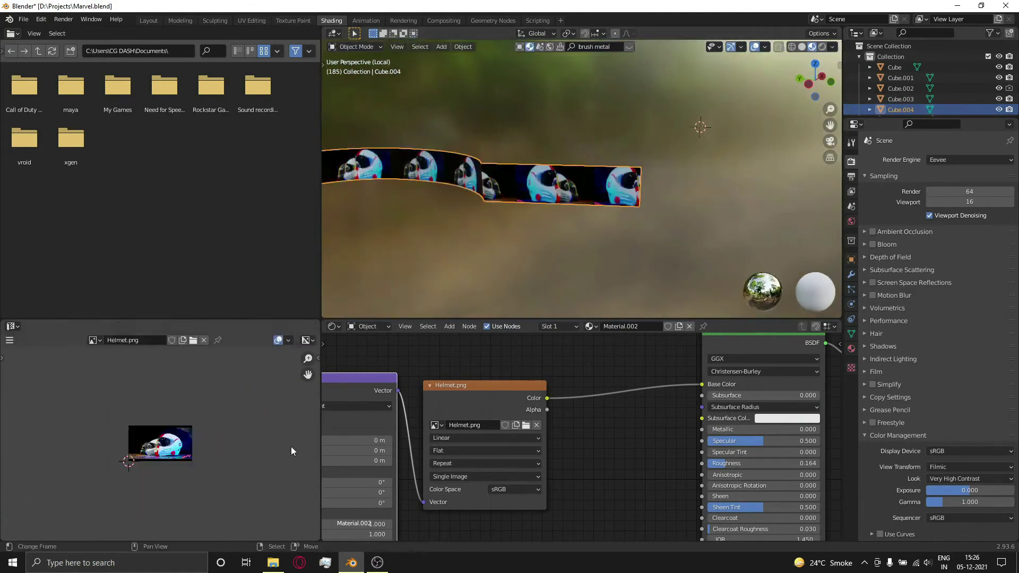
# Leave the isolated view and show the helmet wall within the whole MARVEL logo
pyautogui.press('/')
pyautogui.moveTo(508, 236); pyautogui.dragTo(510, 162, button='middle')
pyautogui.rightClick(510, 162)
pyautogui.press('Tab')
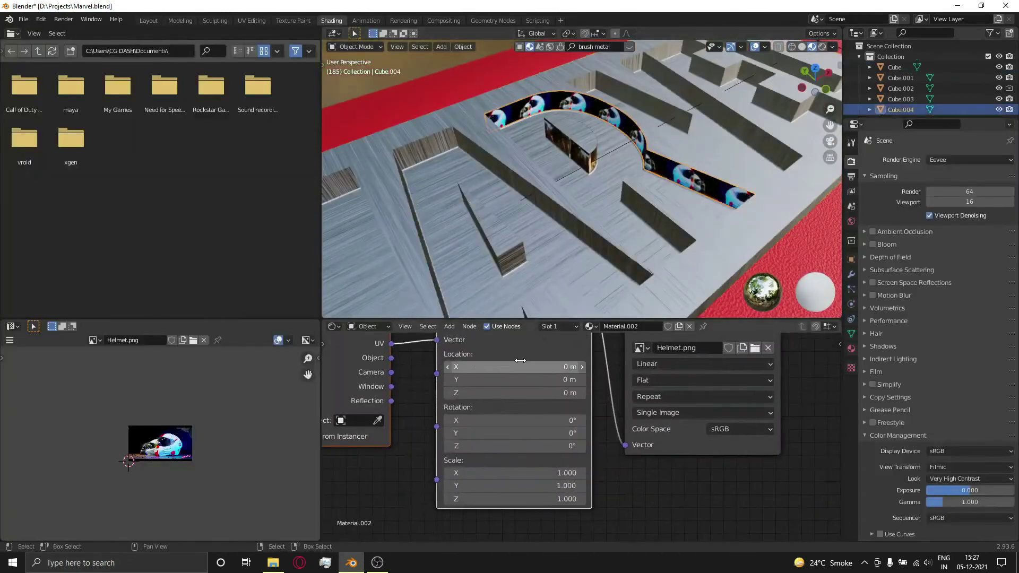
pyautogui.click(453, 503)
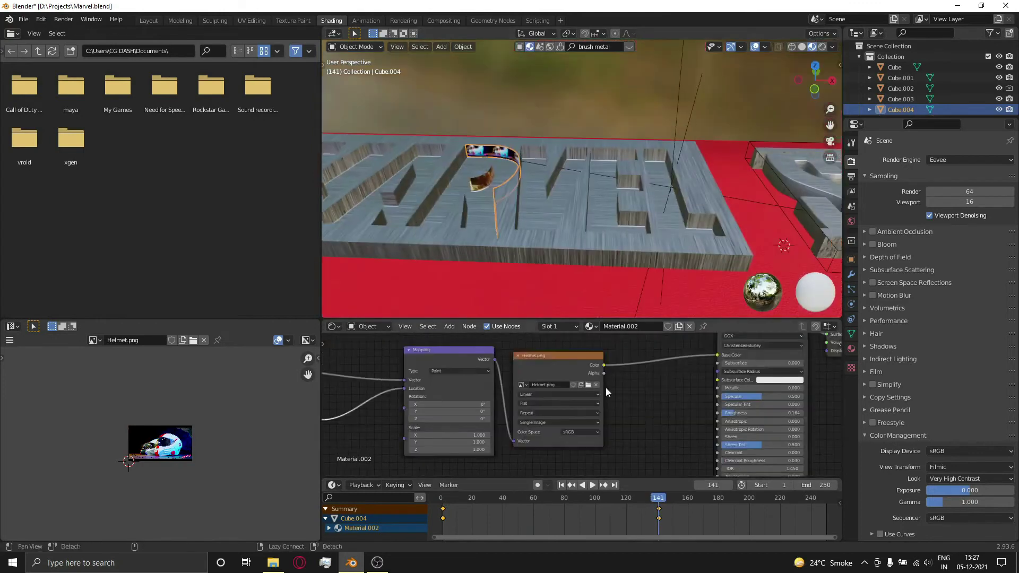
# Set the helmet material's Blend Mode to Alpha Blend and its Shadow Mode to None
pyautogui.click(851, 348)
pyautogui.click(971, 288)
pyautogui.click(956, 339)
pyautogui.keyDown('alt'); pyautogui.moveTo(549, 224); pyautogui.dragTo(635, 215); pyautogui.keyUp('alt')
pyautogui.scroll(3, 635, 214)
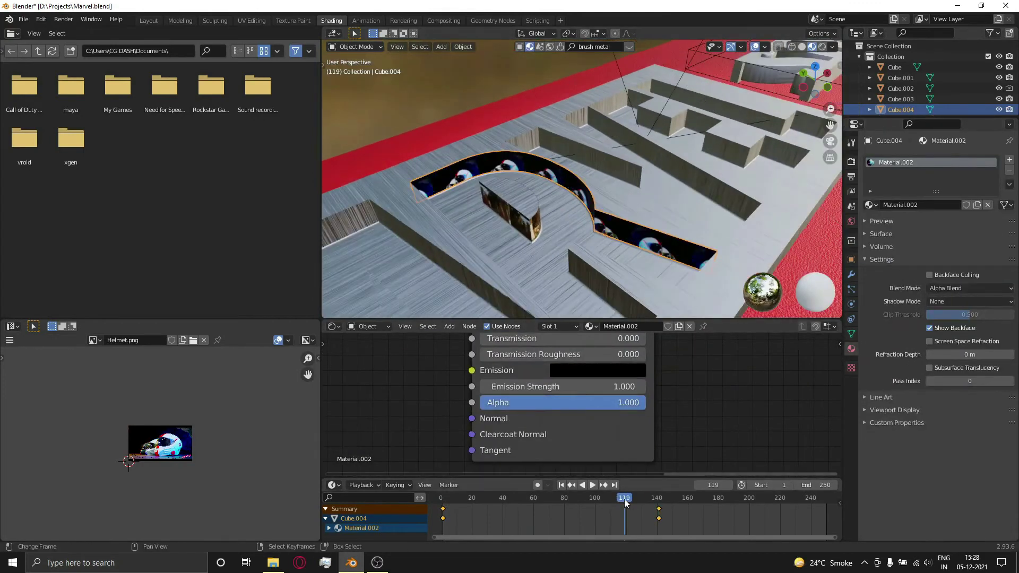
# Go to frame 144 in the camera view, lower the helmet material's Alpha until the wall is transparent, and keyframe it
pyautogui.press('KP_0')
pyautogui.moveTo(628, 503); pyautogui.dragTo(663, 505)
pyautogui.press('space')
pyautogui.moveTo(595, 403); pyautogui.dragTo(483, 403)
pyautogui.press('i')
# Enter edit mode on the MARVEL plate and select the flat floor faces inside all the letters
pyautogui.keyDown('alt'); pyautogui.moveTo(531, 229); pyautogui.dragTo(576, 187); pyautogui.keyUp('alt')
pyautogui.click(589, 176)
pyautogui.click(573, 186)
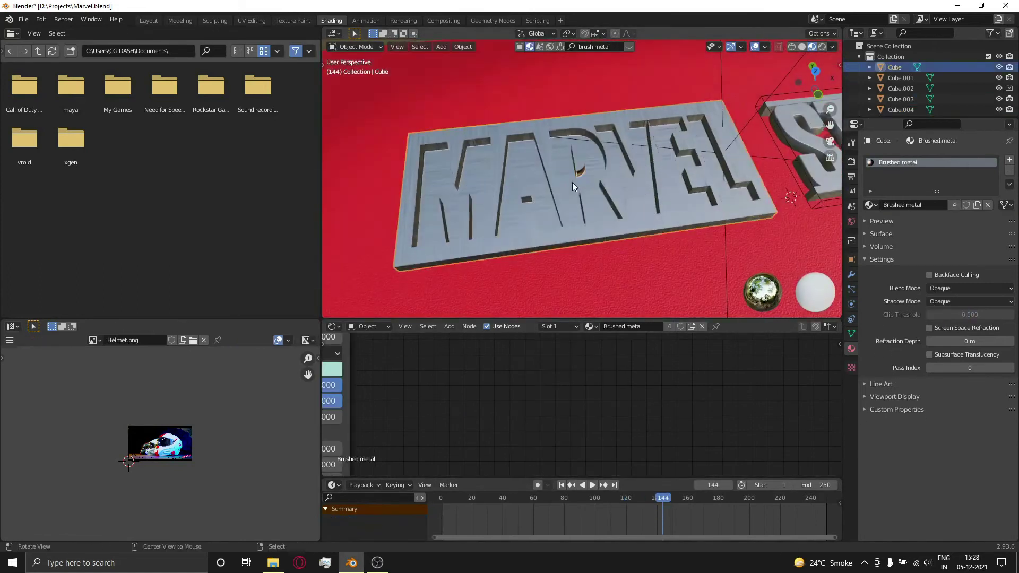
pyautogui.press('Tab')
pyautogui.press('KP_7')
pyautogui.keyDown('shift'); pyautogui.rightClick(417, 192); pyautogui.keyUp('shift')
pyautogui.scroll(2, 417, 192)
pyautogui.moveTo(416, 192); pyautogui.dragTo(639, 142, button='middle')
pyautogui.hotkey('shift', 'g')
pyautogui.click(632, 189)
# Add a second material slot to the MARVEL plate and assign it to the selected letter floors
pyautogui.scroll(-4, 626, 192)
pyautogui.moveTo(626, 191); pyautogui.dragTo(558, 350, button='middle')
pyautogui.click(559, 327)
pyautogui.click(617, 348)
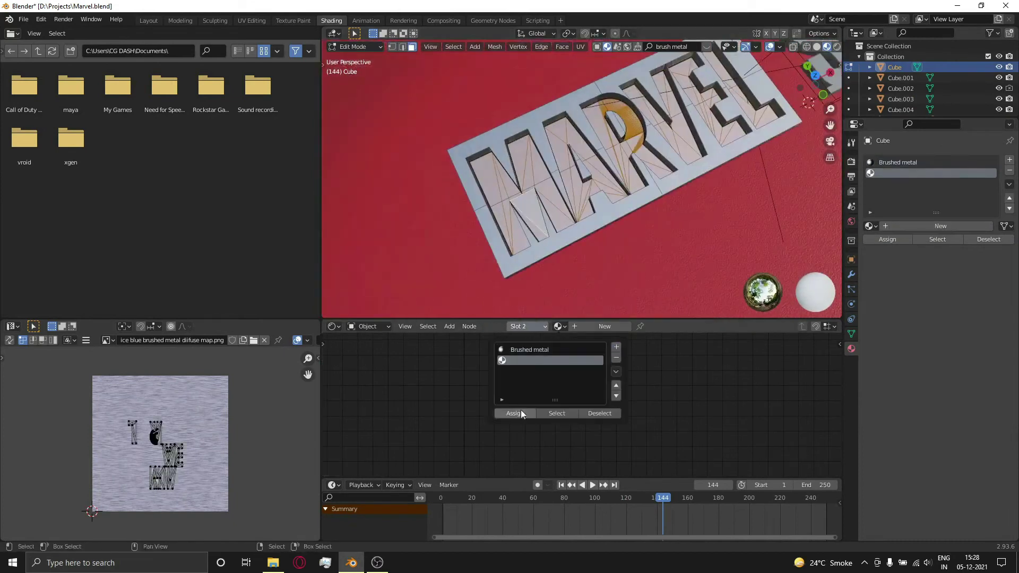
pyautogui.click(518, 412)
# Texture the separated letter floors with Drone.jpg from the Renders folder and feed it into Emission at strength 5
pyautogui.press('Tab')
pyautogui.moveTo(643, 185); pyautogui.dragTo(661, 201, button='middle')
pyautogui.press('Tab')
pyautogui.press('Tab')
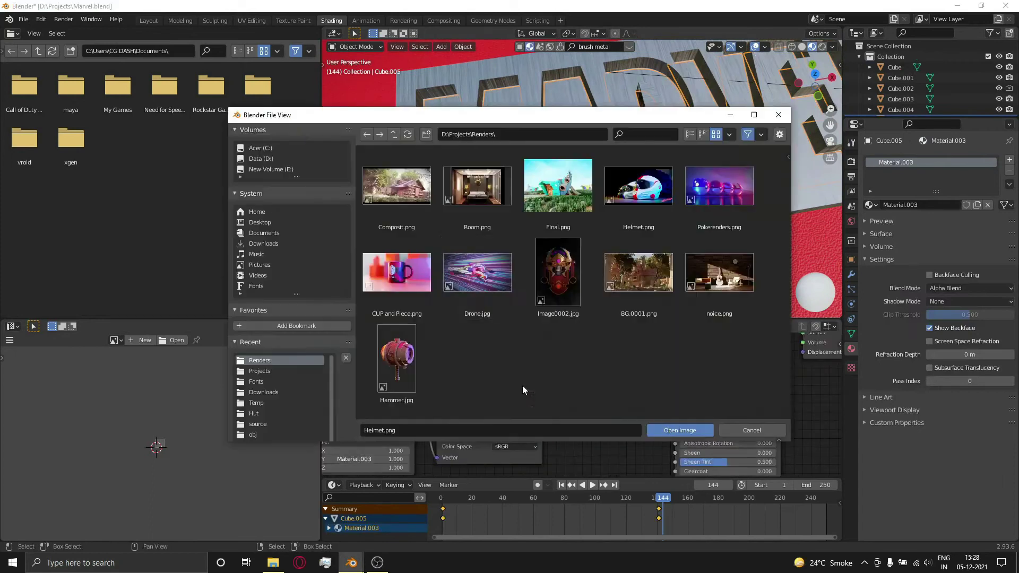
pyautogui.doubleClick(477, 272)
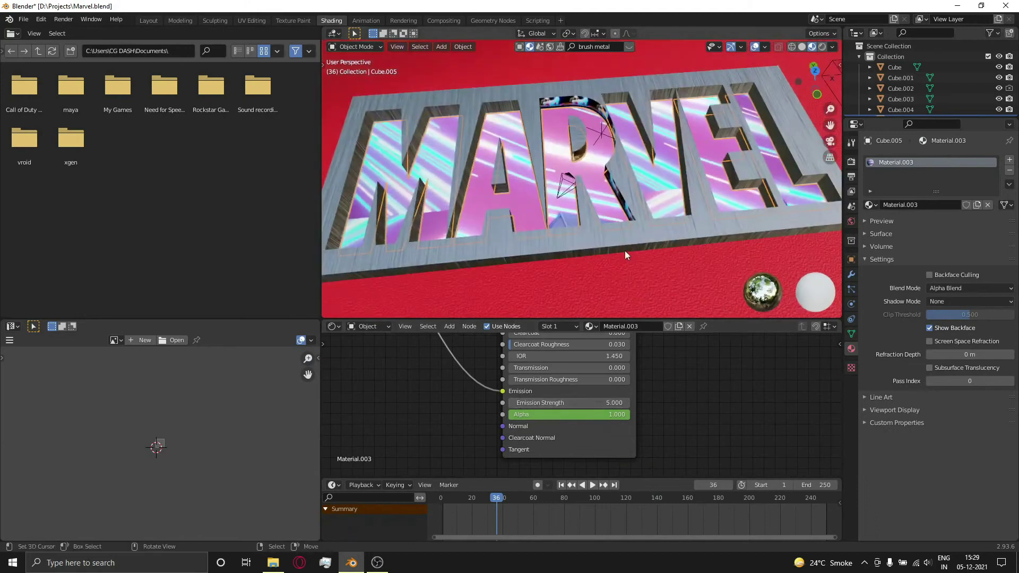
pyautogui.moveTo(450, 348); pyautogui.dragTo(530, 452)
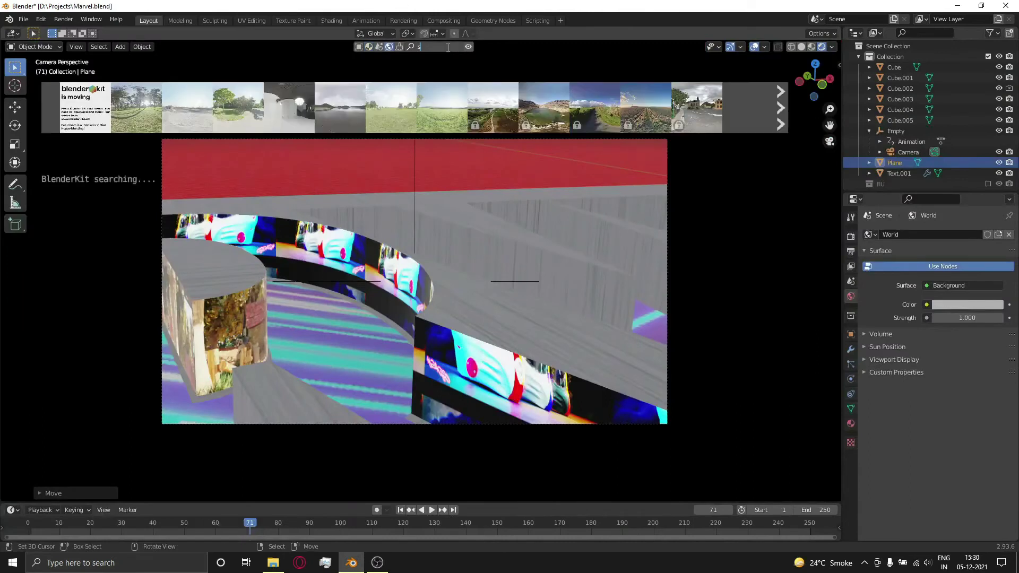
# Search the BlenderKit HDRs for "studio" and add Studio Small 02 as the world lighting
pyautogui.write('tudio')
pyautogui.press('Return')
pyautogui.click(449, 108)
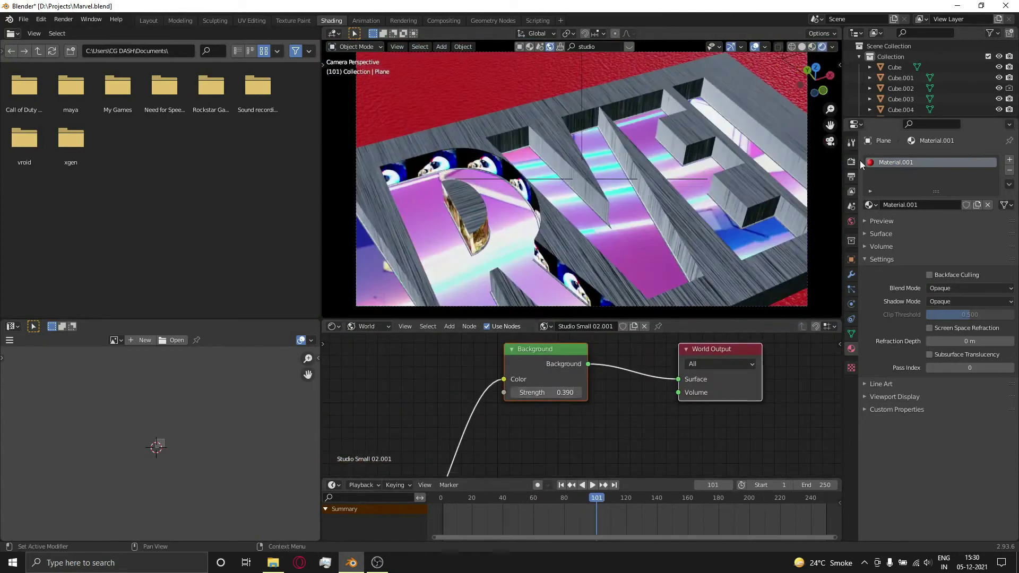
# Enable Ambient Occlusion with a factor of 1.30, Bloom and Screen Space Reflections in the Eevee render settings
pyautogui.click(851, 161)
pyautogui.click(897, 231)
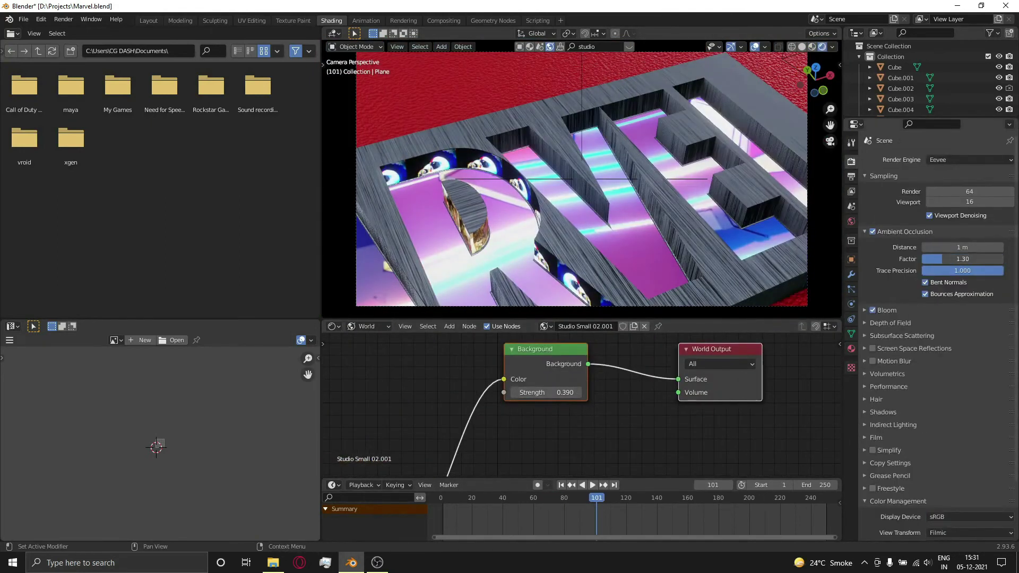
pyautogui.click(866, 231)
pyautogui.click(872, 282)
pyautogui.click(865, 284)
pyautogui.click(865, 284)
# Set the color management Look to High Contrast and the world background Strength to 0.640
pyautogui.click(970, 478)
pyautogui.click(969, 443)
pyautogui.moveTo(546, 392); pyautogui.dragTo(560, 392)
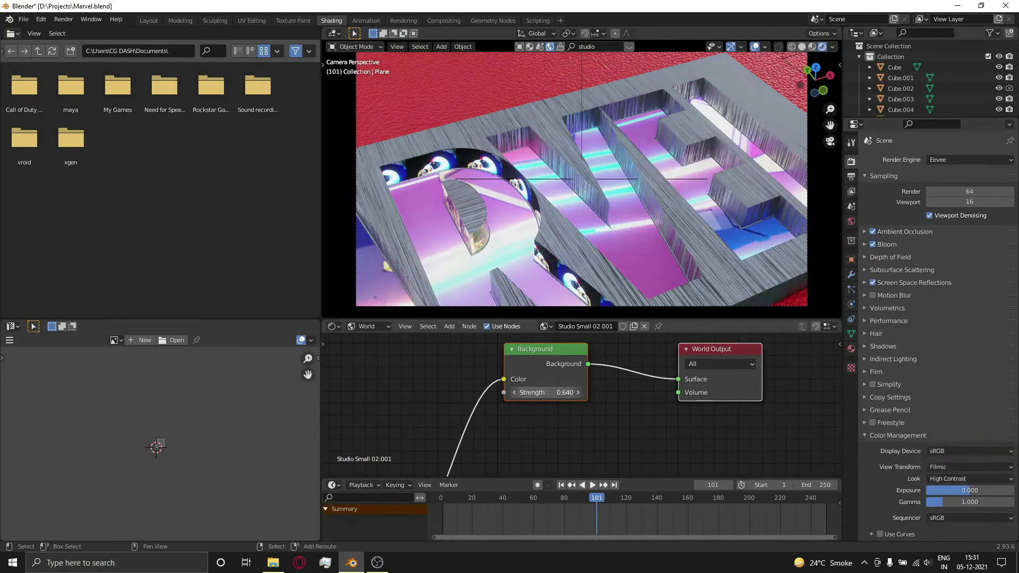
# Show the MARVEL plate's Brushed metal nodes, set the mix node's Fac to 0.258 and change Color2 to a darker grey
pyautogui.rightClick(568, 265)
pyautogui.click(377, 327)
pyautogui.click(371, 341)
pyautogui.press('KP_0')
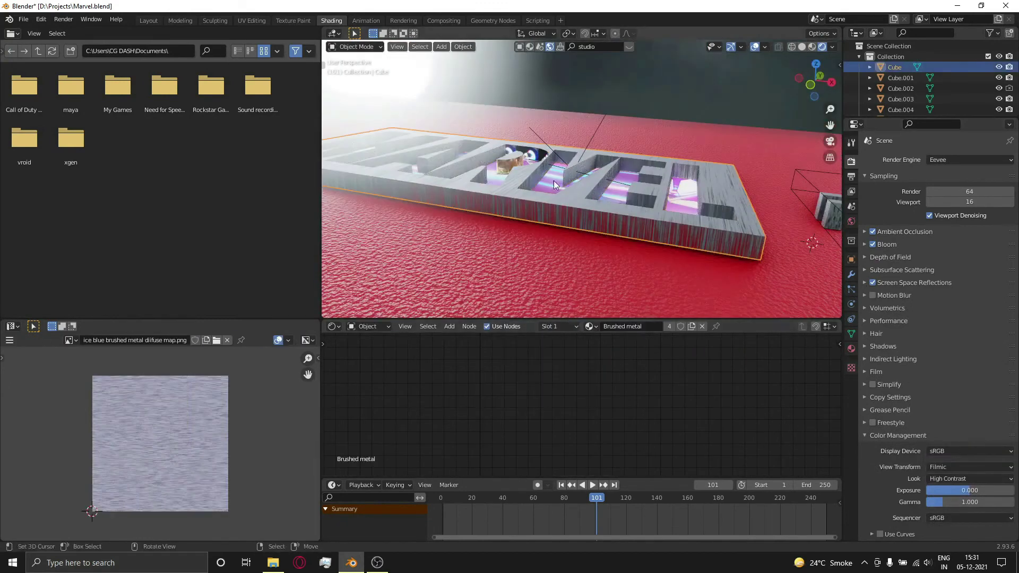
pyautogui.press('KP_0')
pyautogui.press('Home')
pyautogui.scroll(8, 587, 396)
pyautogui.moveTo(521, 373); pyautogui.dragTo(496, 372)
pyautogui.click(544, 412)
pyautogui.moveTo(587, 368); pyautogui.dragTo(546, 369)
pyautogui.hotkey('alt', 'a')
pyautogui.moveTo(685, 498); pyautogui.dragTo(577, 425)
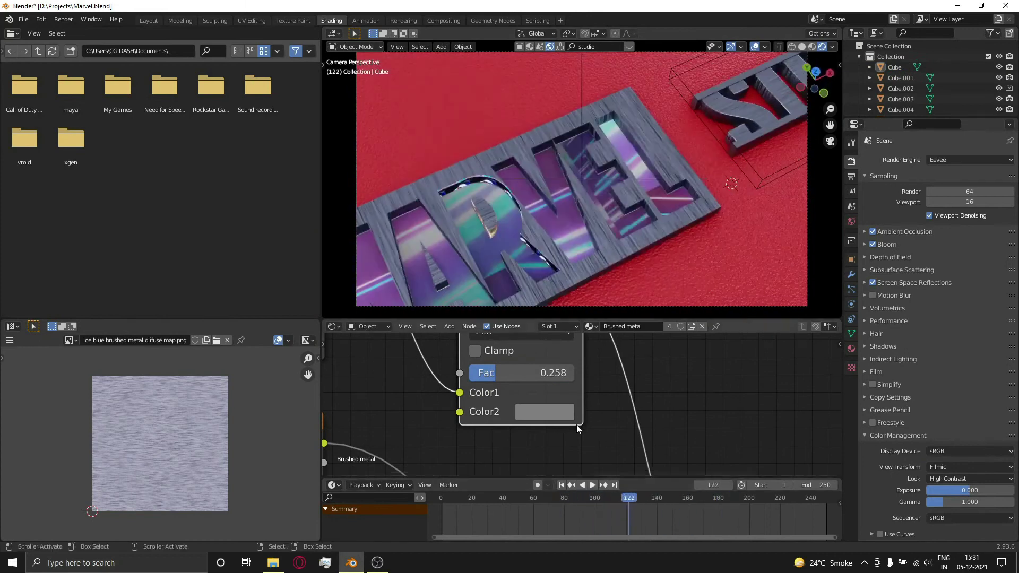
pyautogui.click(555, 416)
# Connect the Brushed metal Mapping node to the material's other image textures and set its Z rotation to 60°
pyautogui.scroll(10, 557, 418)
pyautogui.scroll(-3, 503, 424)
pyautogui.moveTo(353, 392); pyautogui.dragTo(375, 412, button='middle')
pyautogui.scroll(-4, 531, 424)
pyautogui.moveTo(462, 425); pyautogui.dragTo(470, 389, button='middle')
pyautogui.scroll(-4, 470, 389)
pyautogui.moveTo(477, 397); pyautogui.dragTo(539, 374)
pyautogui.moveTo(477, 396); pyautogui.dragTo(544, 452)
pyautogui.scroll(15, 596, 400)
pyautogui.moveTo(600, 238); pyautogui.dragTo(560, 247, button='middle')
pyautogui.moveTo(414, 441); pyautogui.dragTo(814, 355, button='middle')
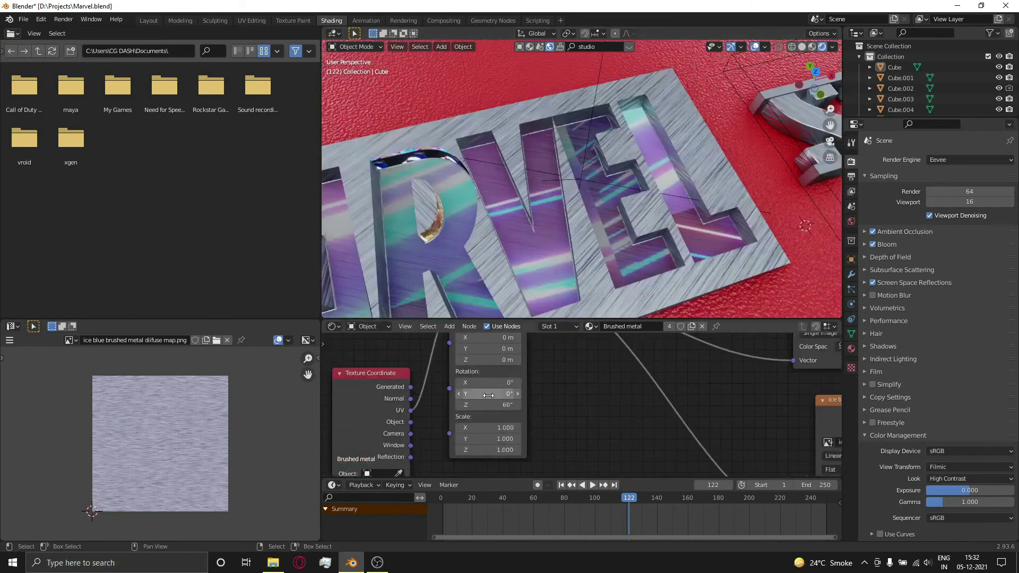
# Fine-tune the values of the Brushed metal Mapping node to adjust how the texture runs across the MARVEL plate
pyautogui.moveTo(488, 405); pyautogui.dragTo(531, 405)
pyautogui.moveTo(570, 387); pyautogui.dragTo(513, 402, button='middle')
pyautogui.moveTo(409, 419); pyautogui.dragTo(440, 419)
pyautogui.moveTo(504, 368); pyautogui.dragTo(548, 347, button='middle')
pyautogui.moveTo(474, 420); pyautogui.dragTo(507, 421)
# Review the shot from the camera at several frames and examine the selected object's shader nodes
pyautogui.moveTo(626, 213); pyautogui.dragTo(639, 243, button='middle')
pyautogui.press('KP_0')
pyautogui.moveTo(644, 498)
pyautogui.mouseDown()
pyautogui.moveTo(712, 480)
pyautogui.moveTo(623, 479)
pyautogui.moveTo(660, 498)
pyautogui.mouseUp()
pyautogui.click(584, 239)
pyautogui.moveTo(690, 372); pyautogui.dragTo(422, 393, button='middle')
pyautogui.moveTo(584, 445); pyautogui.dragTo(562, 345, button='middle')
pyautogui.scroll(2, 584, 424)
pyautogui.moveTo(660, 498); pyautogui.dragTo(619, 498)
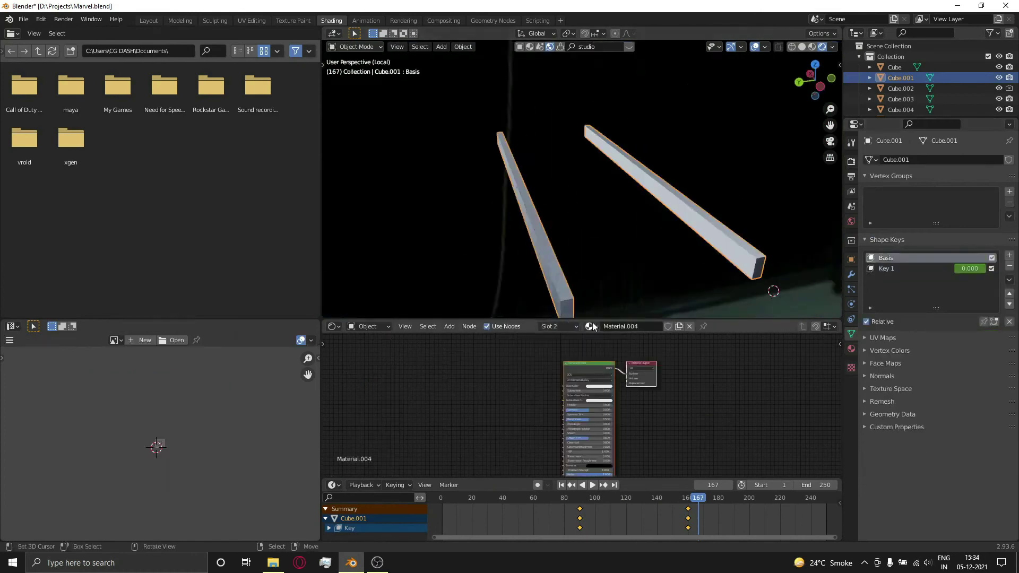
# Give Material.004 on the STUDIOS bars an Emission Strength of 5 and a pure red Emission color
pyautogui.scroll(8, 589, 403)
pyautogui.moveTo(618, 468); pyautogui.dragTo(563, 372, button='middle')
pyautogui.moveTo(559, 438); pyautogui.dragTo(565, 411, button='middle')
pyautogui.click(541, 425)
pyautogui.write('5')
pyautogui.press('Return')
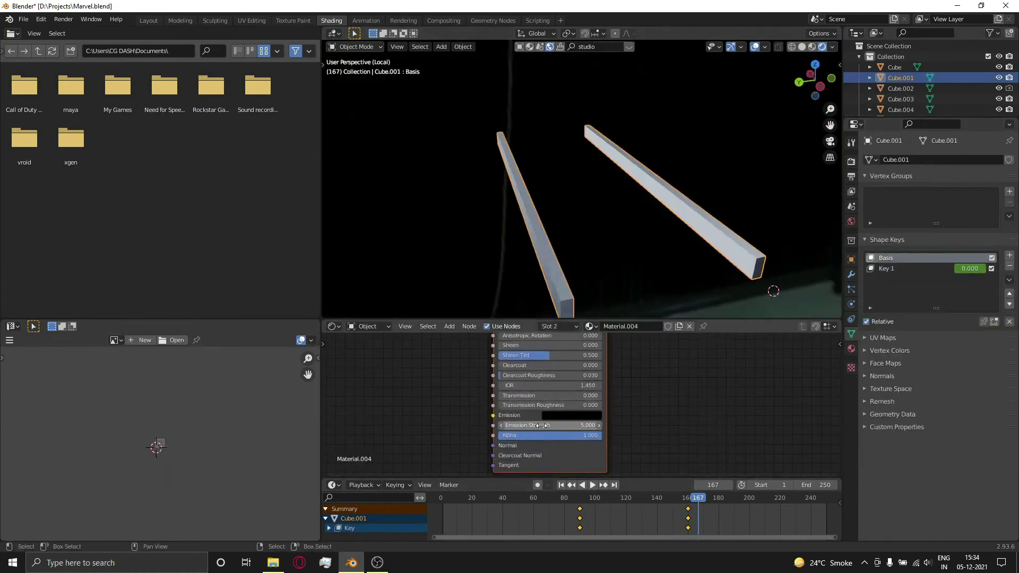
pyautogui.click(571, 415)
pyautogui.moveTo(596, 326); pyautogui.dragTo(610, 305)
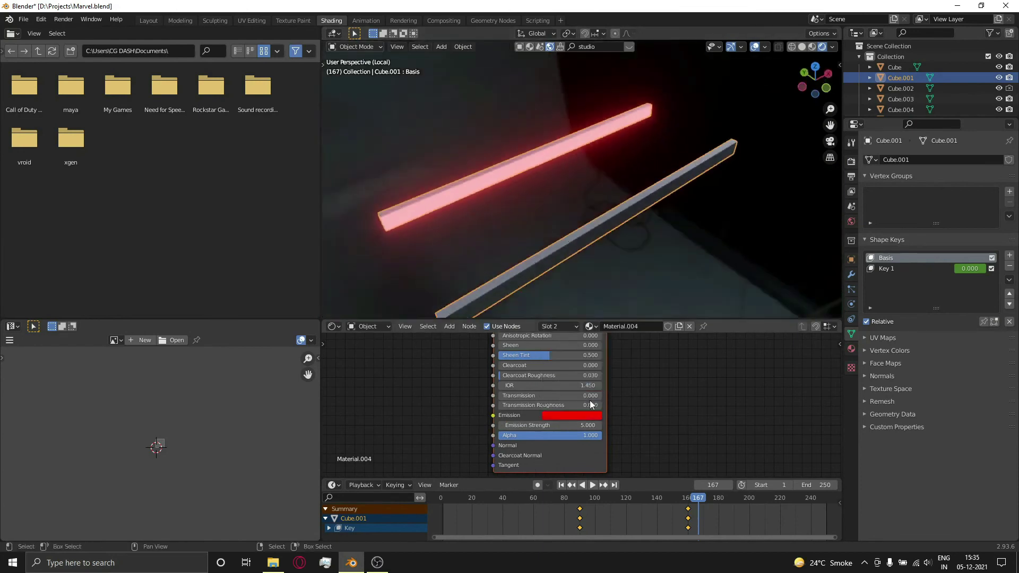
# Set the red bar material's Emission Strength to 10
pyautogui.doubleClick(552, 425)
pyautogui.write('10')
pyautogui.press('Return')
pyautogui.click(572, 415)
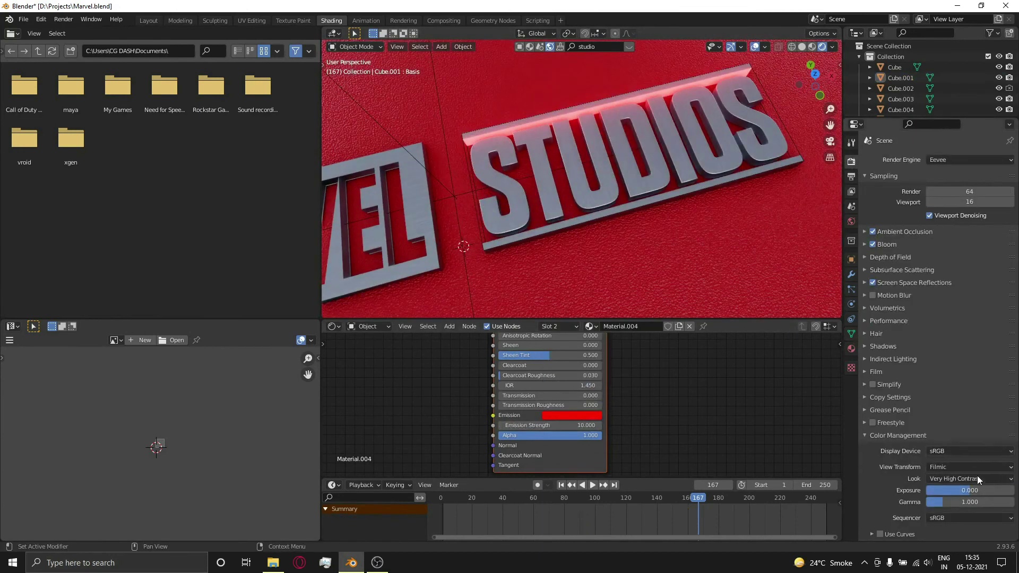
# Set the red bar material's Emission Strength to 100 and keyframe it at about frame 139
pyautogui.moveTo(586, 220); pyautogui.dragTo(659, 257, button='middle')
pyautogui.click(550, 425)
pyautogui.write('100')
pyautogui.press('Return')
pyautogui.scroll(-4, 626, 239)
pyautogui.moveTo(699, 499); pyautogui.dragTo(655, 505)
pyautogui.press('i')
pyautogui.press('space')
# Set the red bar material's Emission Strength to 0 and keyframe it at about frame 152
pyautogui.moveTo(677, 500)
pyautogui.mouseDown()
pyautogui.moveTo(695, 501)
pyautogui.moveTo(651, 500)
pyautogui.moveTo(709, 497)
pyautogui.moveTo(676, 497)
pyautogui.mouseUp()
pyautogui.click(576, 256)
pyautogui.click(587, 426)
pyautogui.write('0')
pyautogui.press('Return')
pyautogui.press('i')
# Play the animation back and scrub it through the camera to check the fading red glow on the STUDIOS bar
pyautogui.press('space')
pyautogui.click(623, 500)
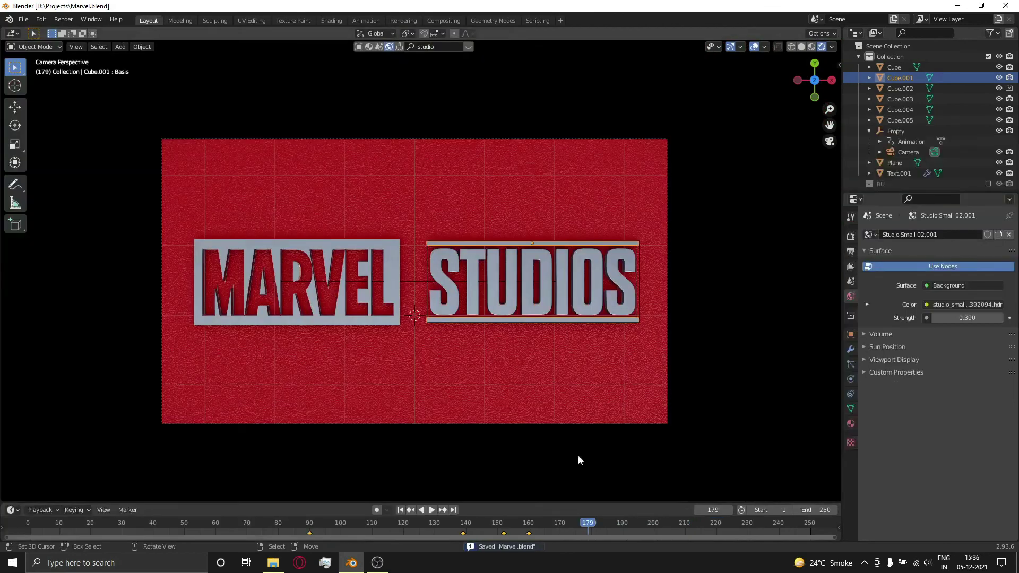
pyautogui.moveTo(499, 523); pyautogui.dragTo(503, 475)
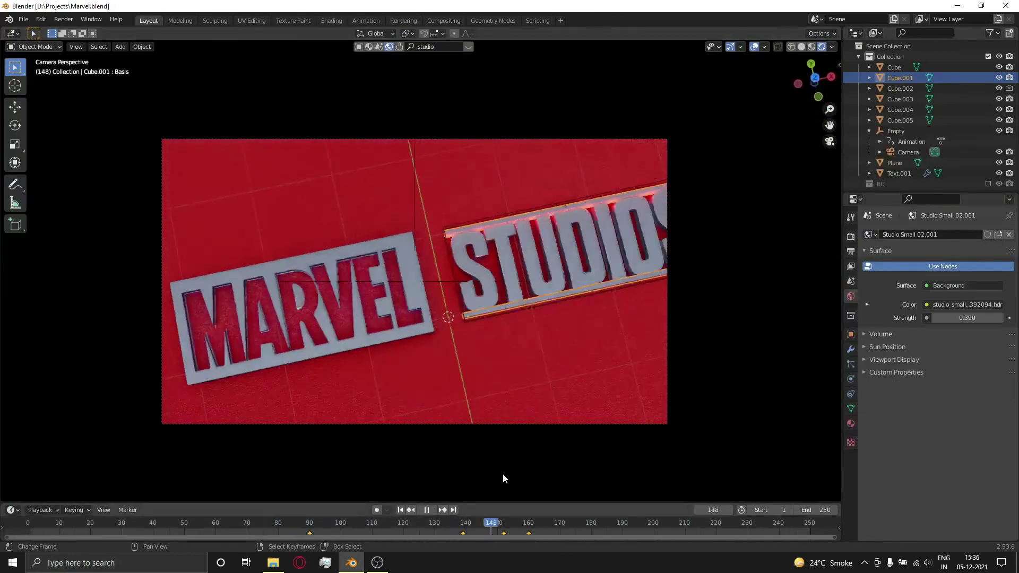